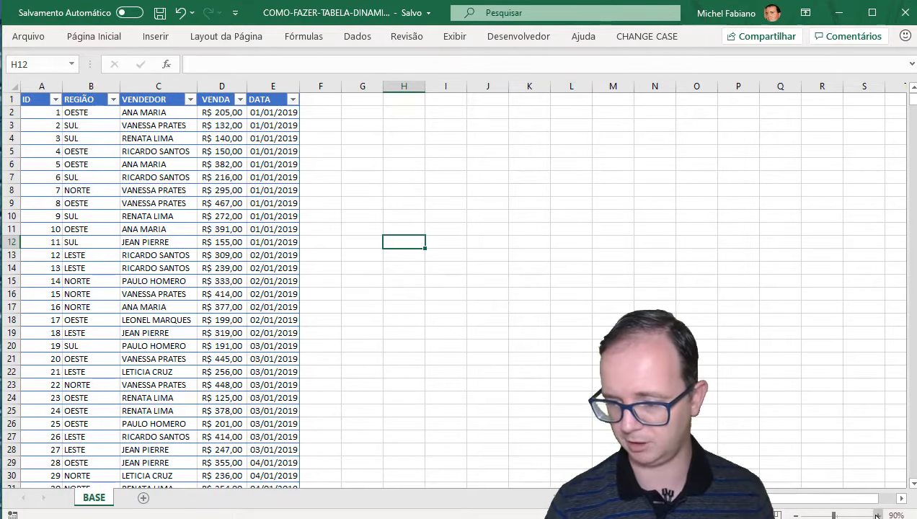
Examine the ID, REGIÃO, VENDEDOR, VENDA and DATA columns of the sales table on the BASE sheet.
scroll(327, 357, "up", 4)
scroll(327, 357, "up", 3)
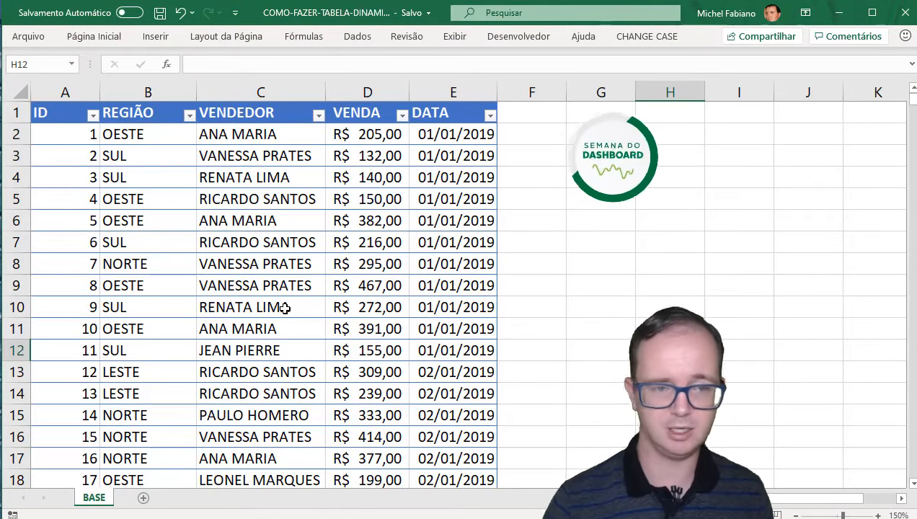
left_click(238, 134)
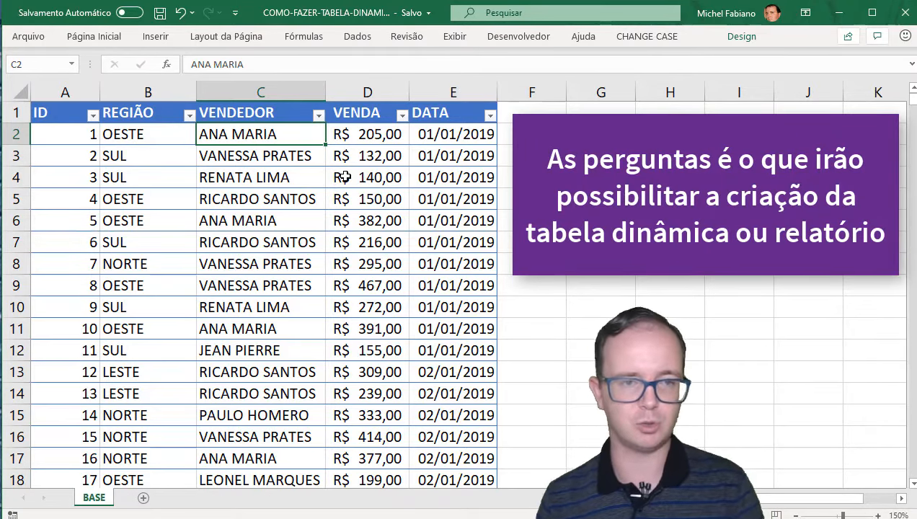
left_click(155, 91)
left_click(229, 88)
left_click(362, 89)
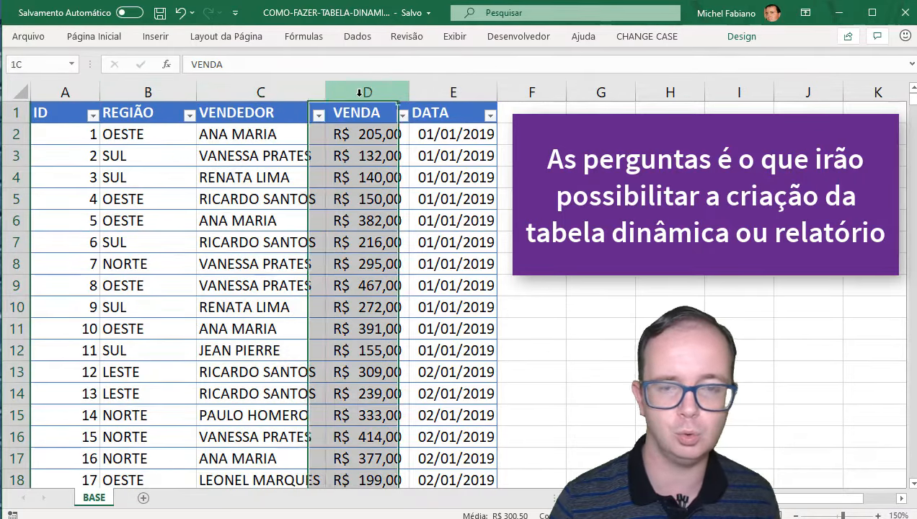
left_click(431, 88)
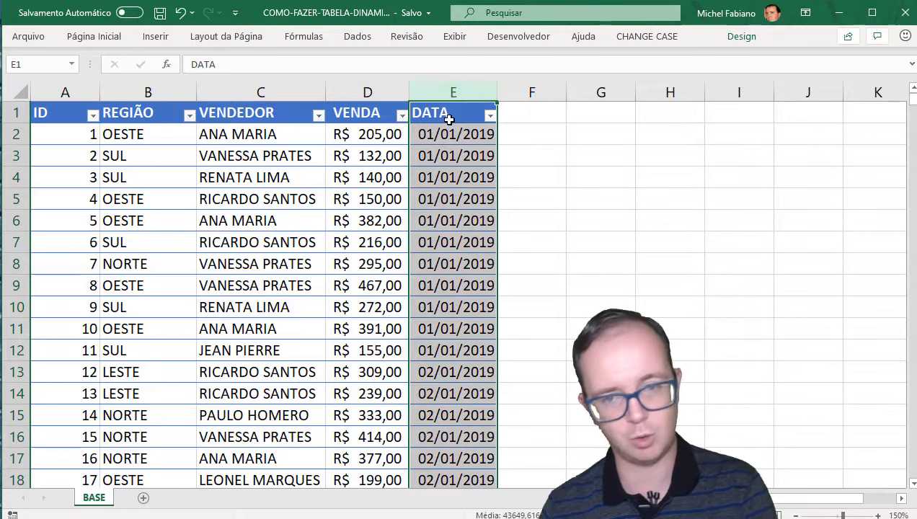
left_click(361, 90)
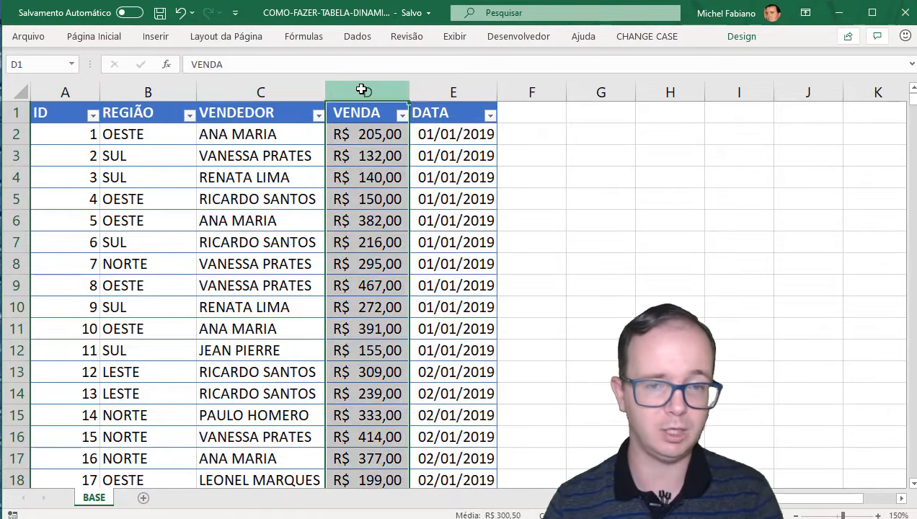
left_click(288, 91)
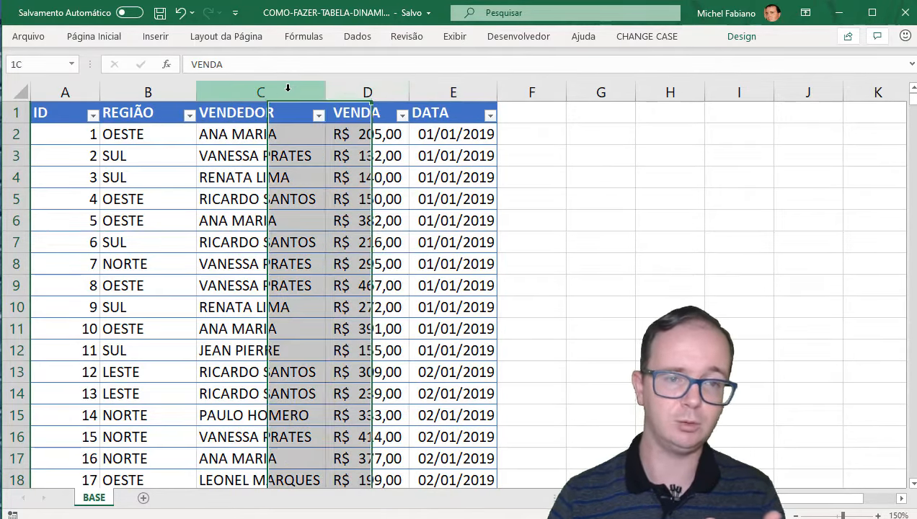
left_click(153, 91)
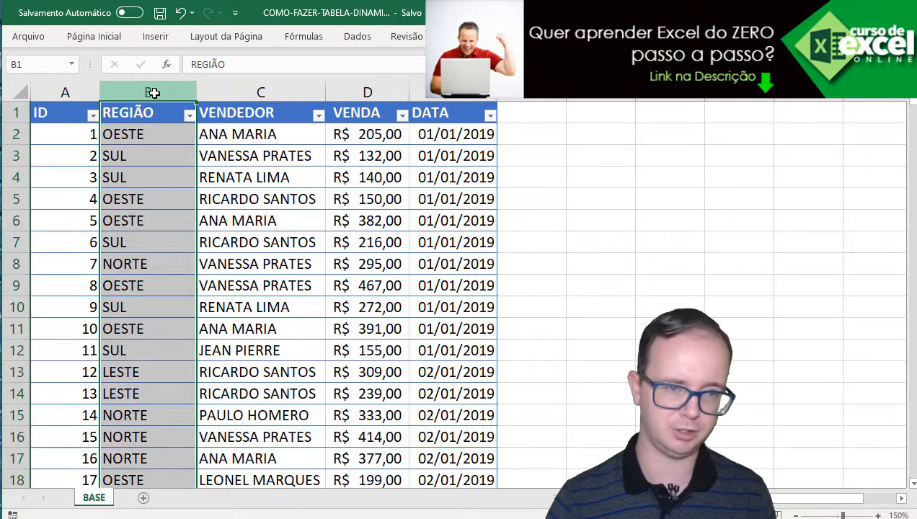
left_click(65, 92)
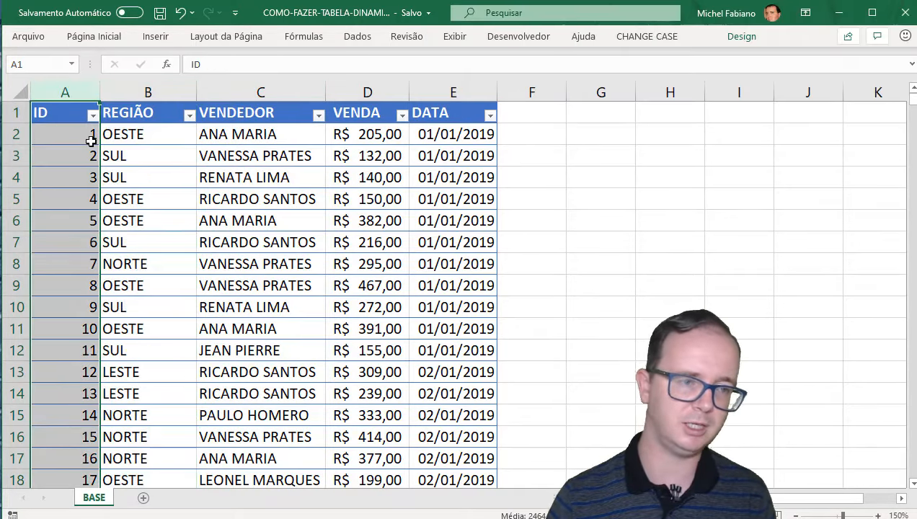
left_click_drag(90, 135, 424, 178)
left_click(424, 178)
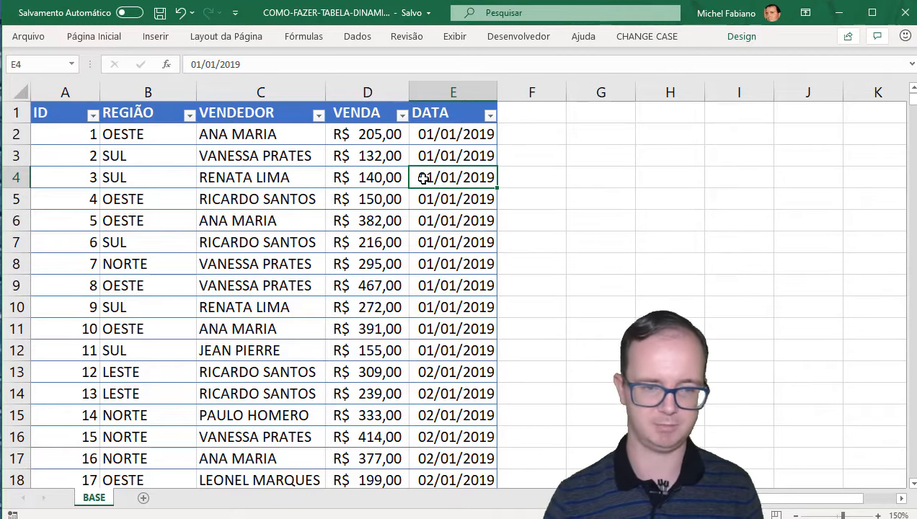
Look through the sales records down to about row 1013 and return to the start of the table.
left_click(290, 202)
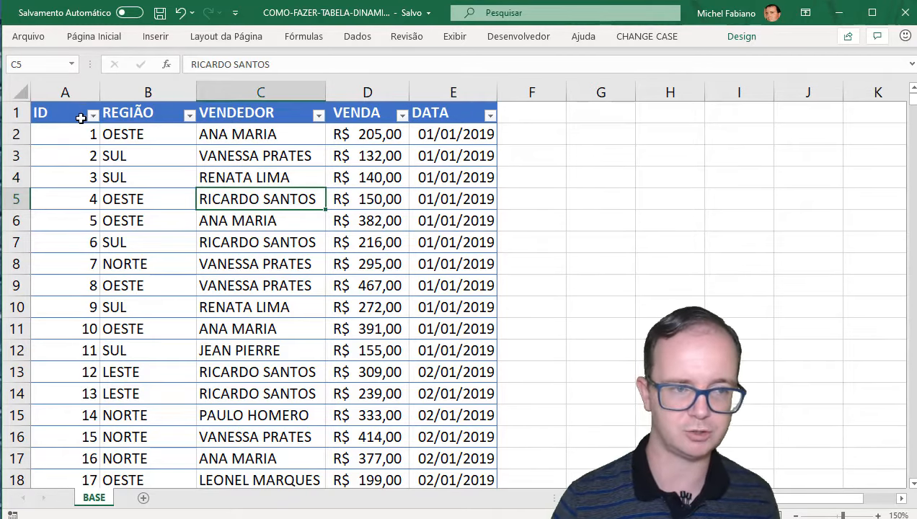
left_click_drag(82, 119, 420, 395)
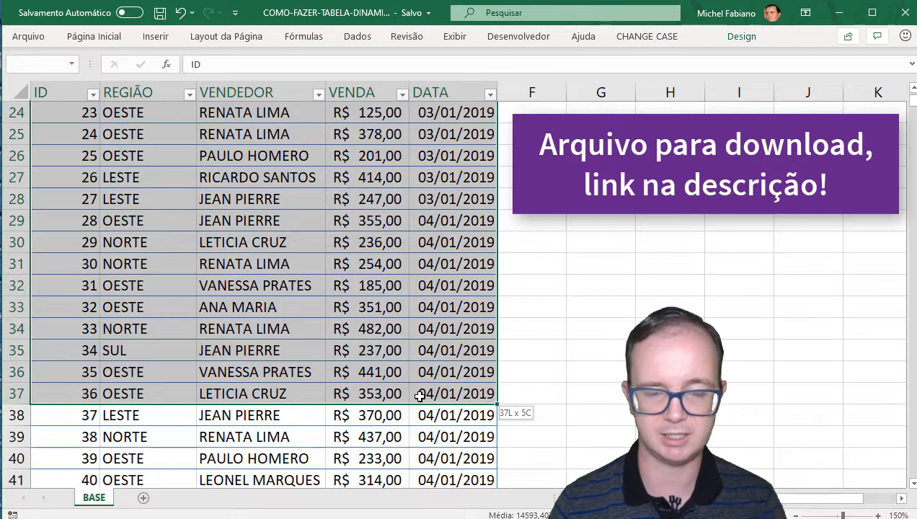
left_click_drag(420, 395, 418, 492)
scroll(423, 398, "down", 4)
left_click(405, 344)
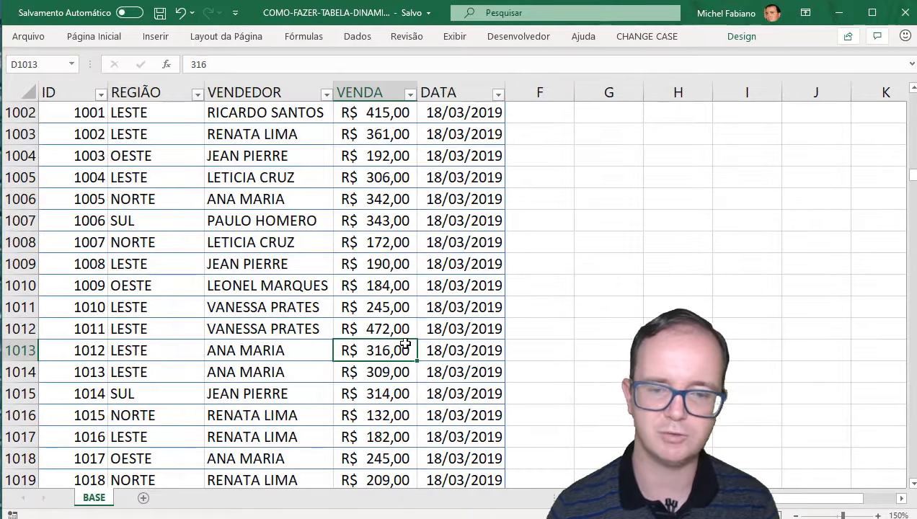
key("ctrl+Home")
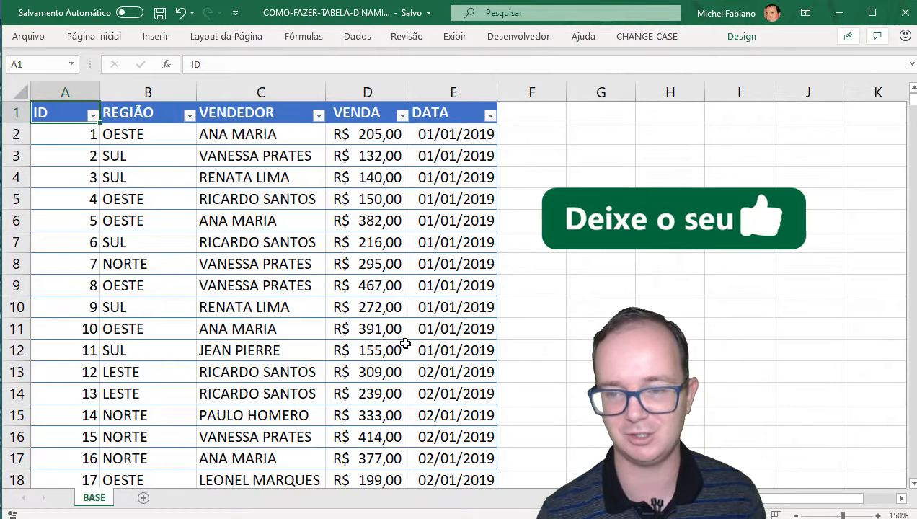
Select the whole sales table and create a pivot table from TABELAVENDAS on a new worksheet.
left_click(237, 199)
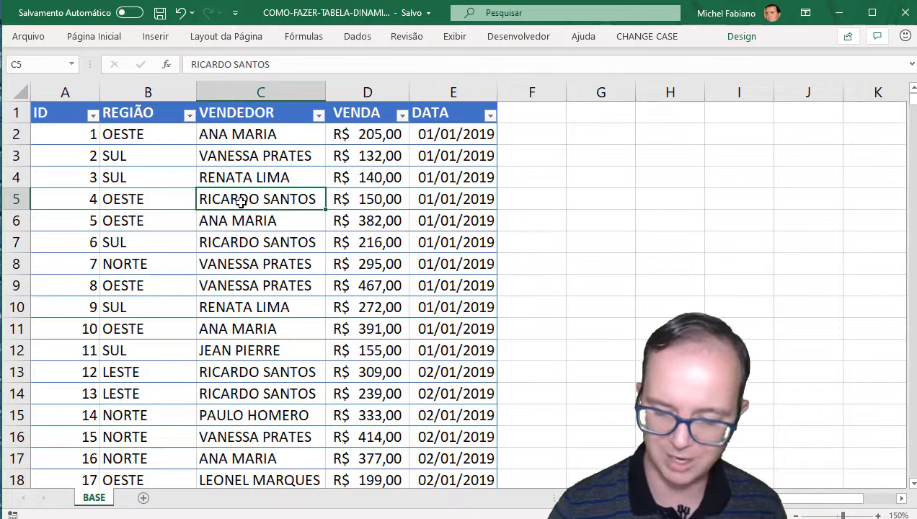
key("ctrl+a")
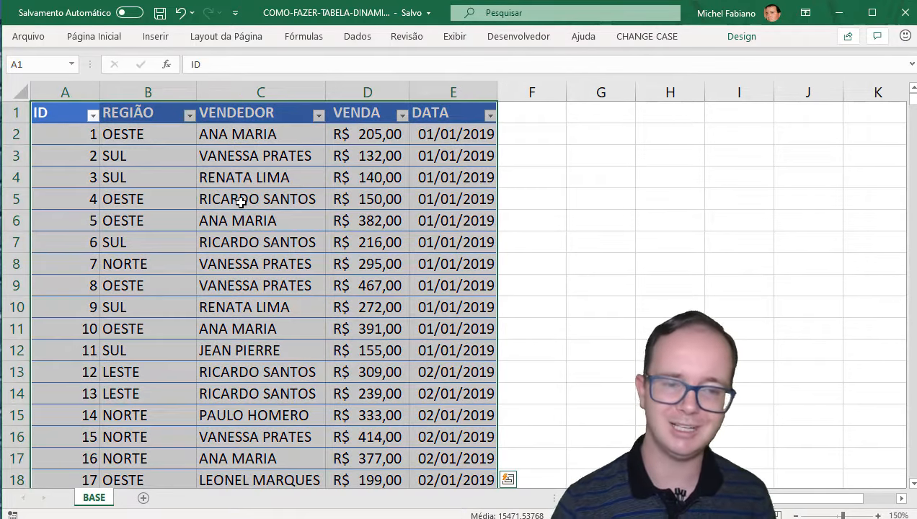
left_click(241, 201)
left_click(138, 250)
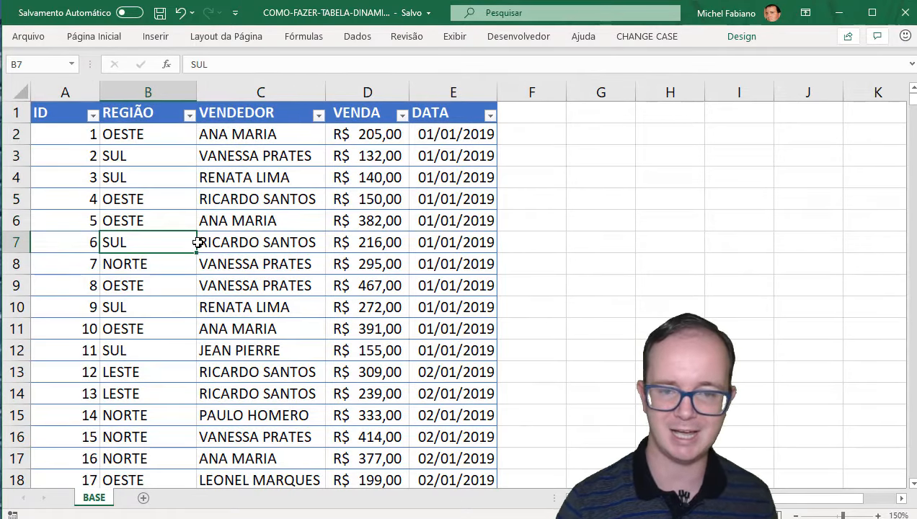
key("ctrl+asterisk")
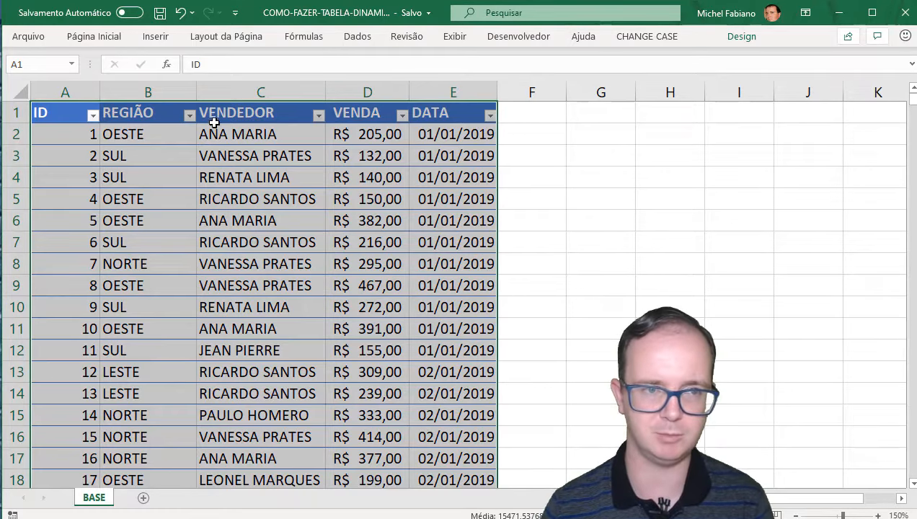
left_click(157, 36)
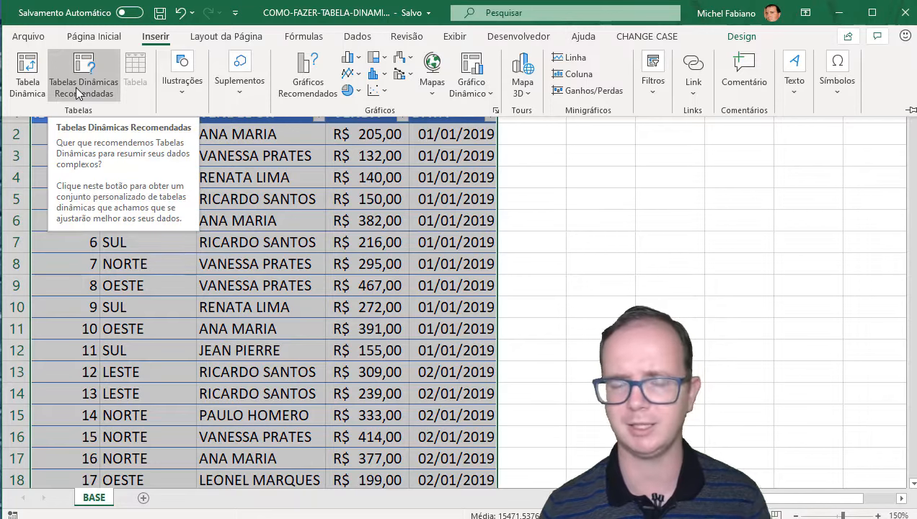
left_click(34, 94)
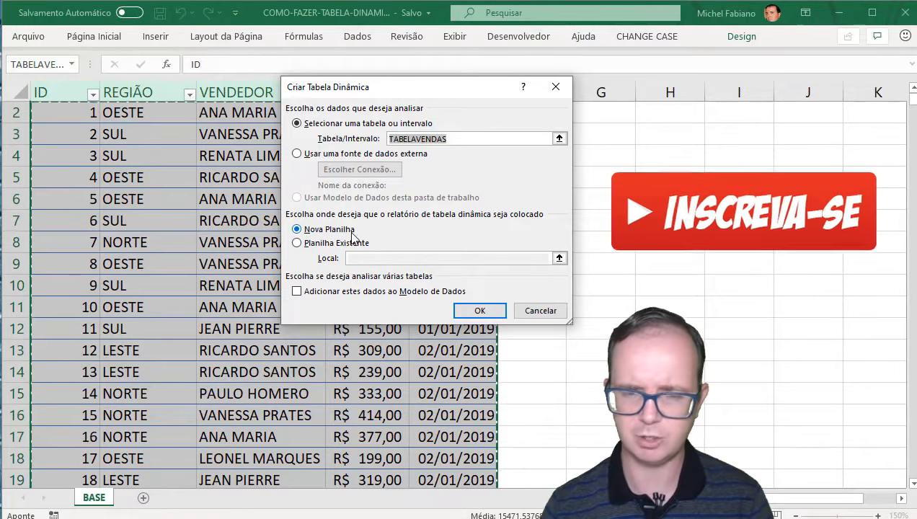
left_click(474, 311)
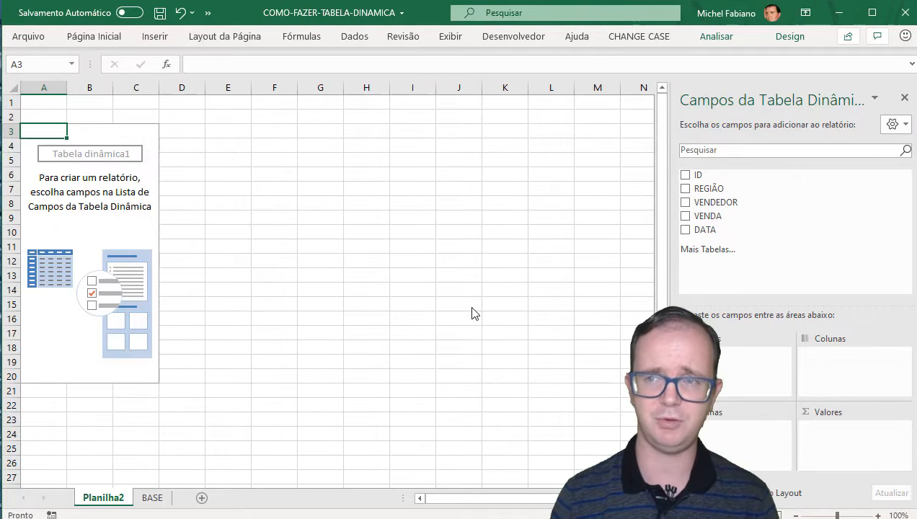
Widen the pivot table field list, then place REGIÃO in the rows and VENDA as a sum in the values.
left_click(710, 38)
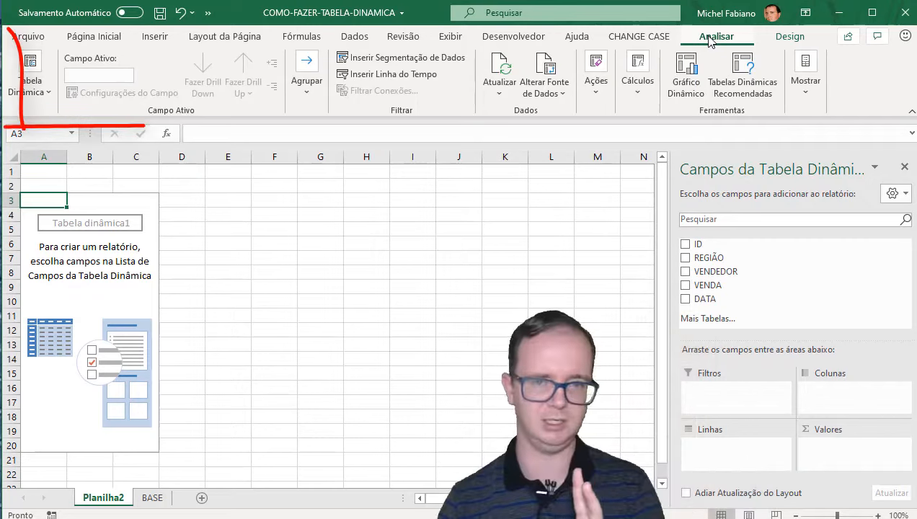
left_click(799, 40)
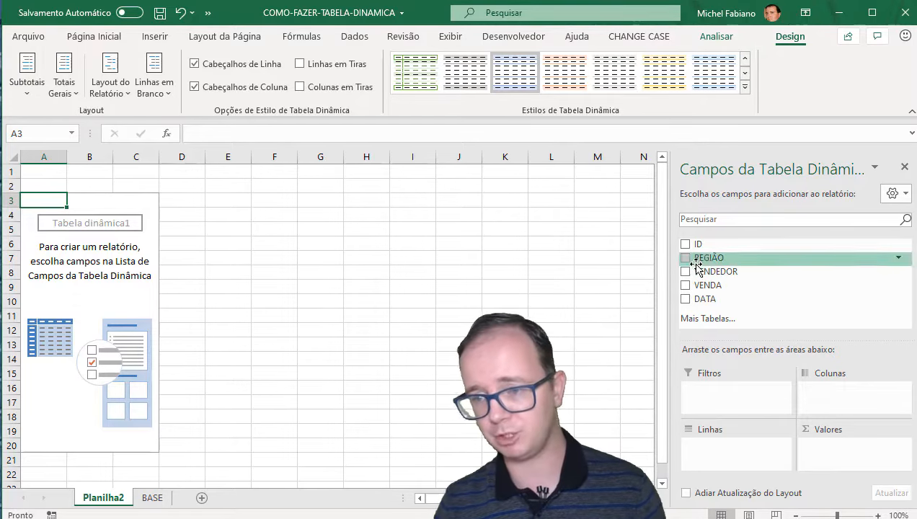
left_click_drag(669, 268, 601, 265)
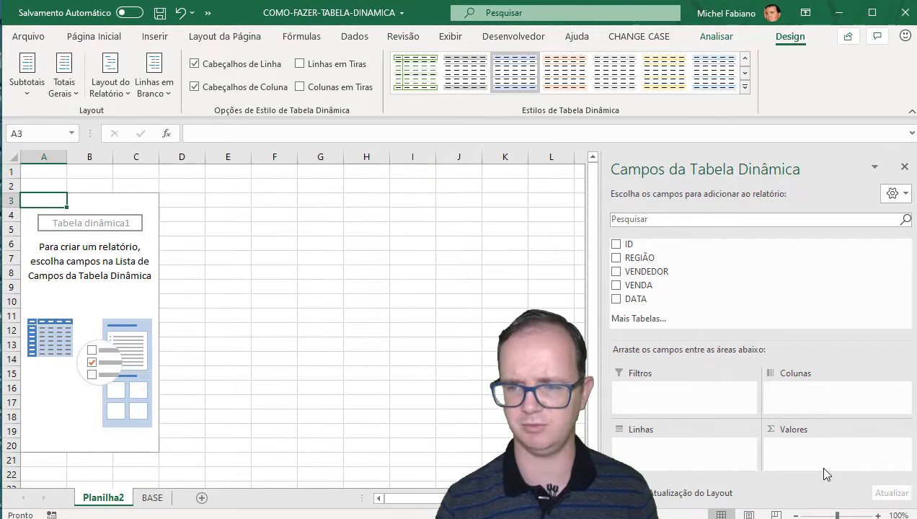
left_click_drag(667, 265, 690, 457)
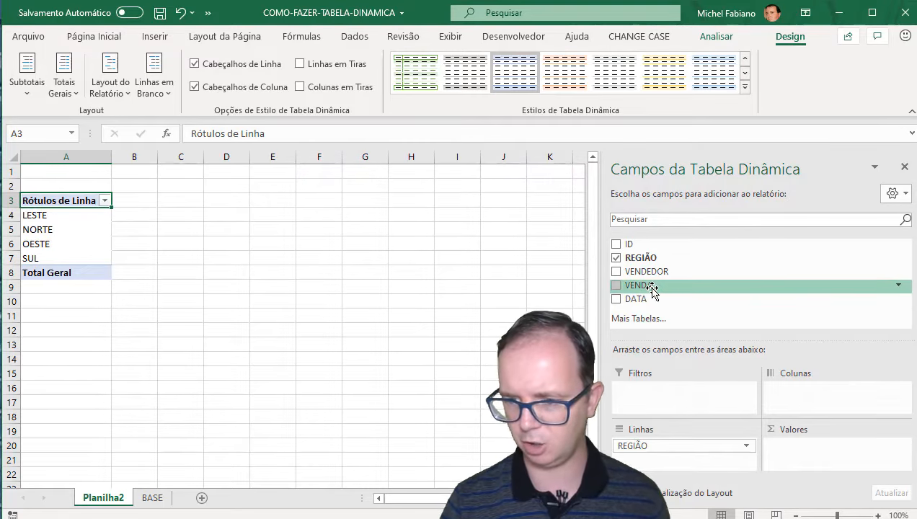
left_click_drag(651, 292, 801, 459)
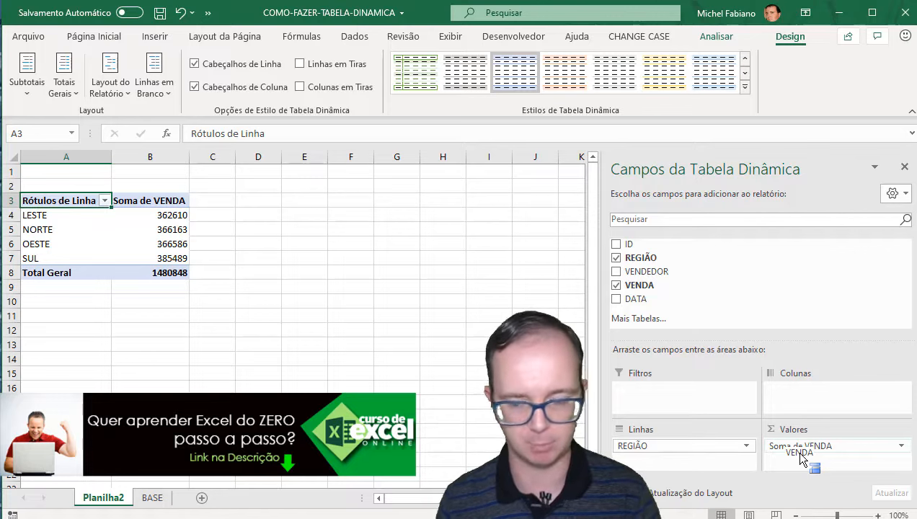
left_click_drag(801, 459, 803, 460)
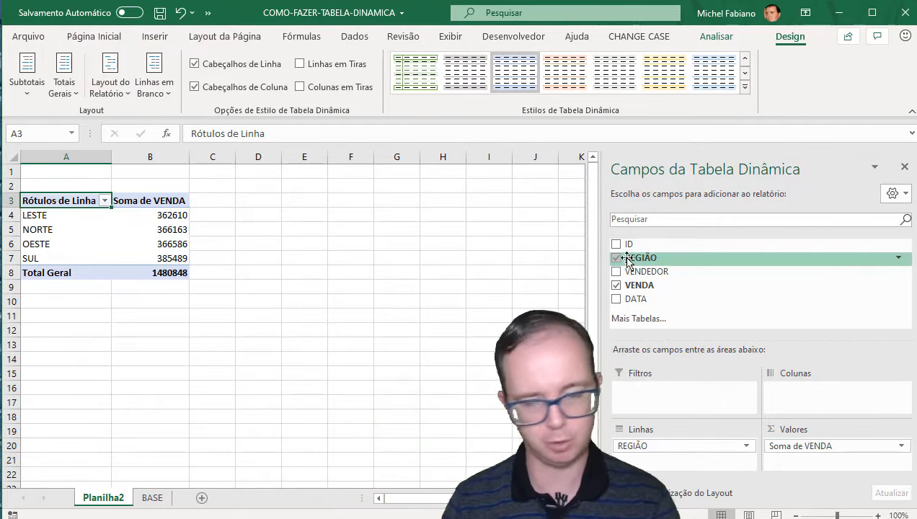
Add the VENDEDOR field as a report filter of the pivot table.
left_click_drag(641, 274, 648, 391)
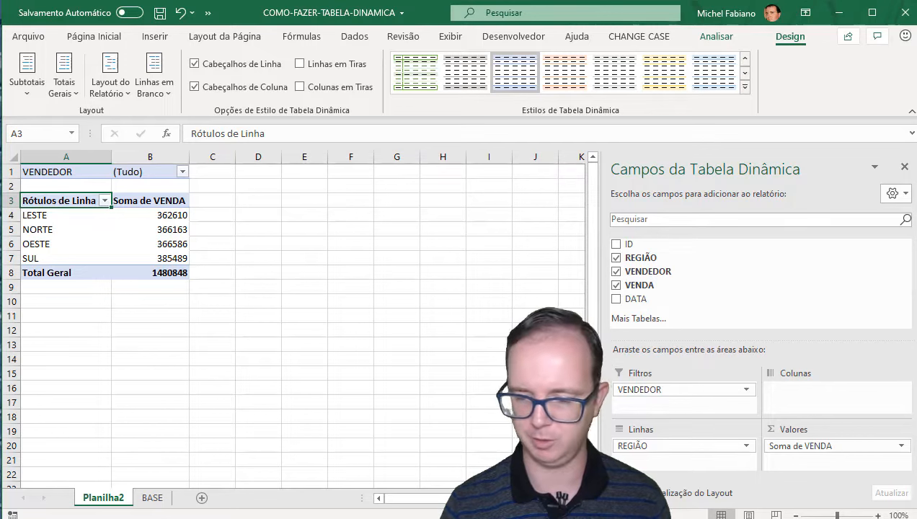
left_click(879, 515)
left_click(878, 516)
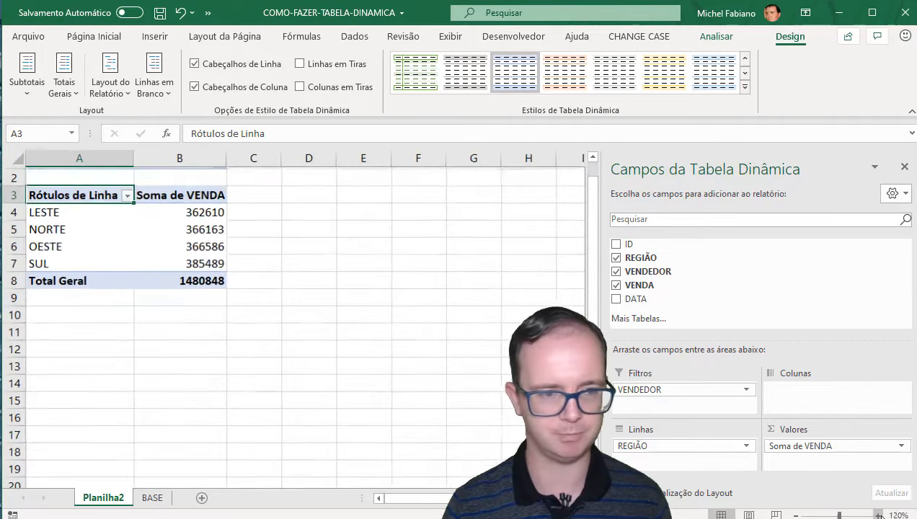
left_click(879, 516)
scroll(268, 339, "up", 1)
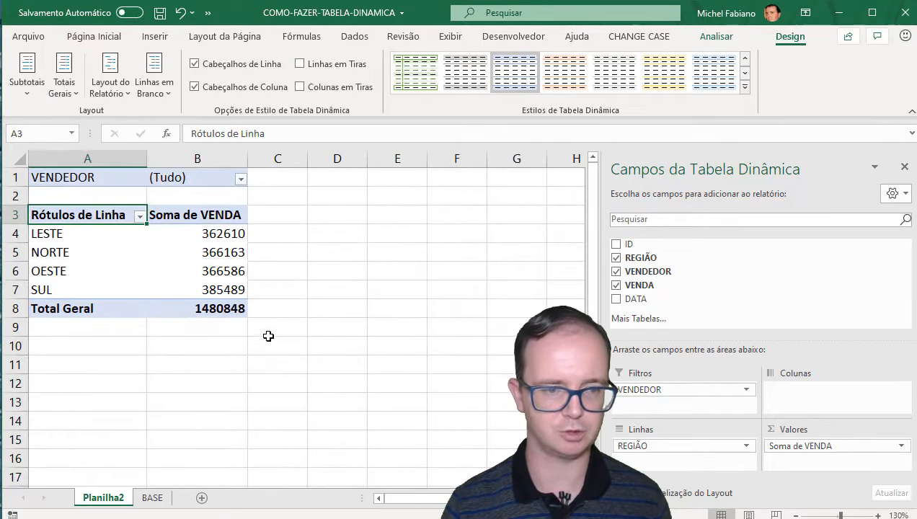
Filter the pivot table by VENDEDOR to show only the first salesperson in the list.
left_click(242, 182)
left_click(140, 226)
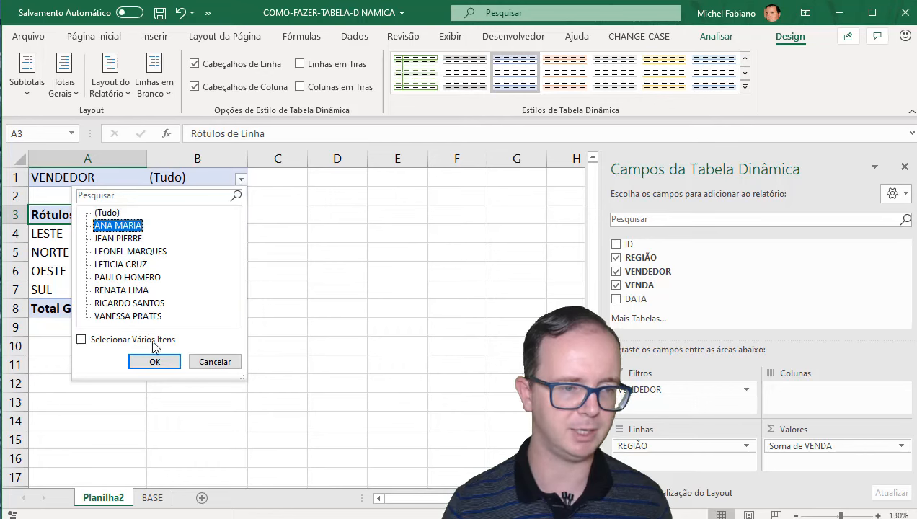
left_click(156, 362)
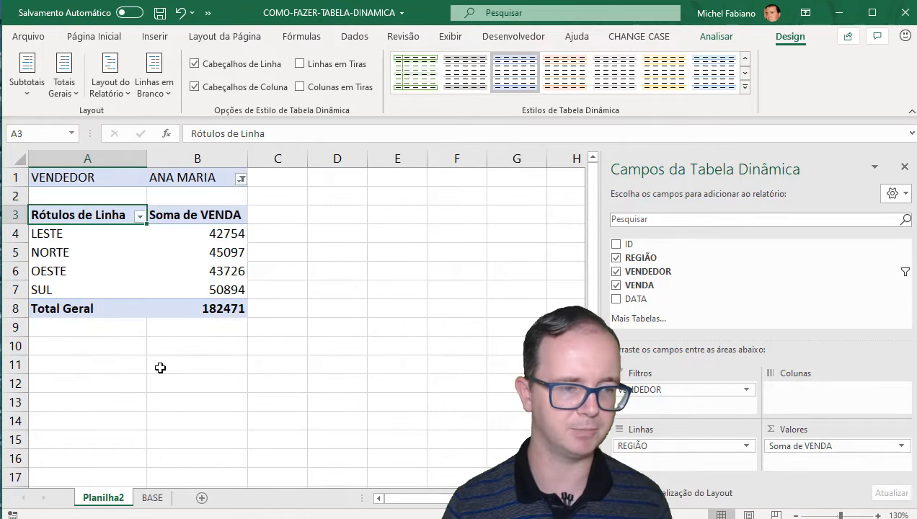
Switch the VENDEDOR report filter to the second salesperson in the list.
left_click(242, 180)
left_click(126, 238)
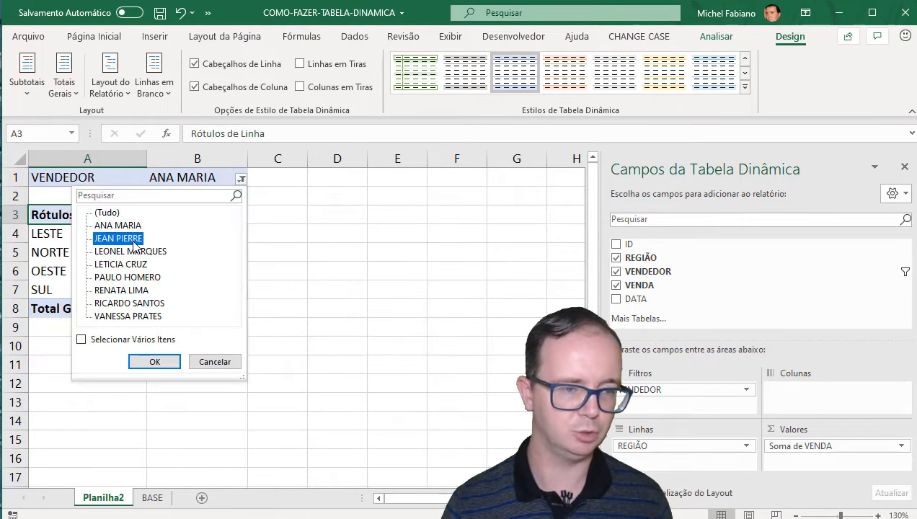
left_click(155, 361)
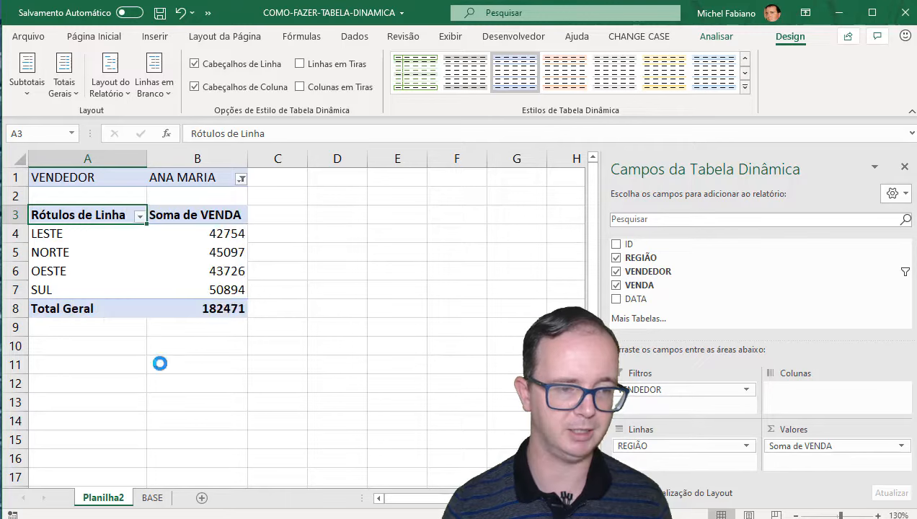
Set the VENDEDOR report filter to the fifth salesperson in the list.
left_click(243, 178)
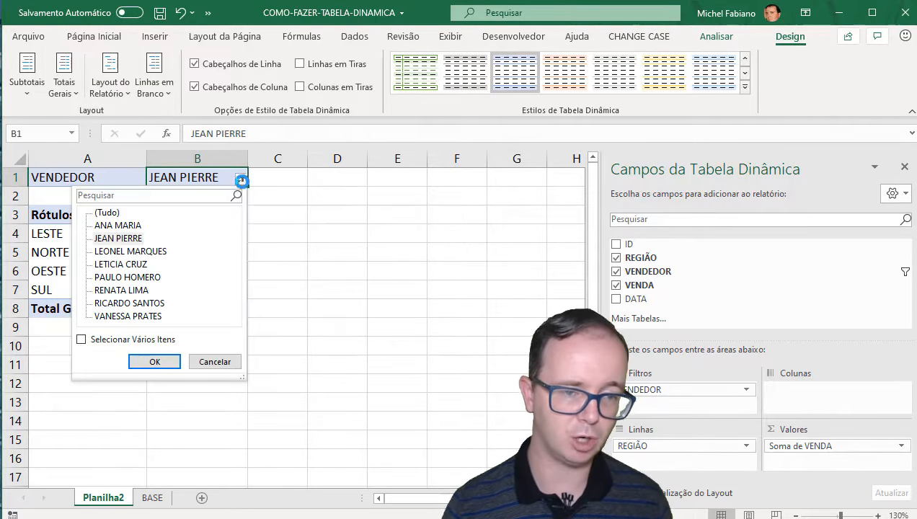
left_click(132, 278)
left_click(154, 362)
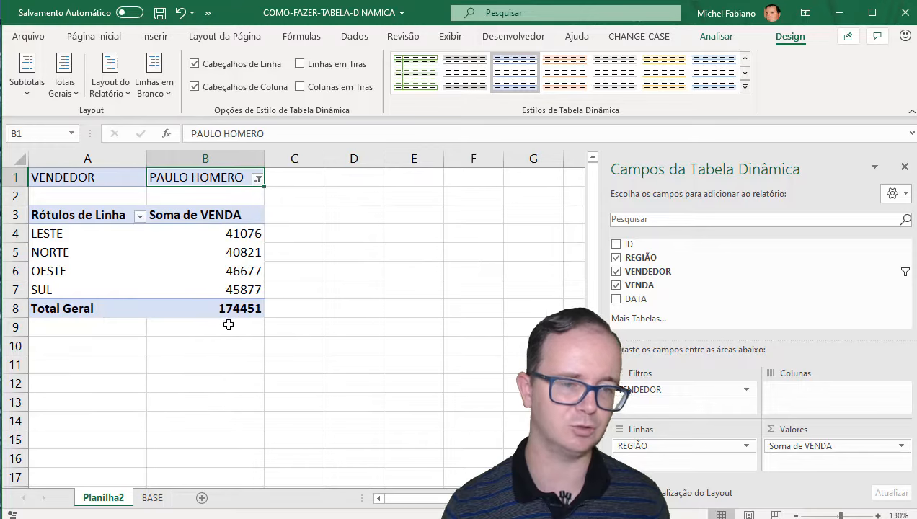
Set the VENDEDOR report filter to the last salesperson in the list.
left_click(258, 178)
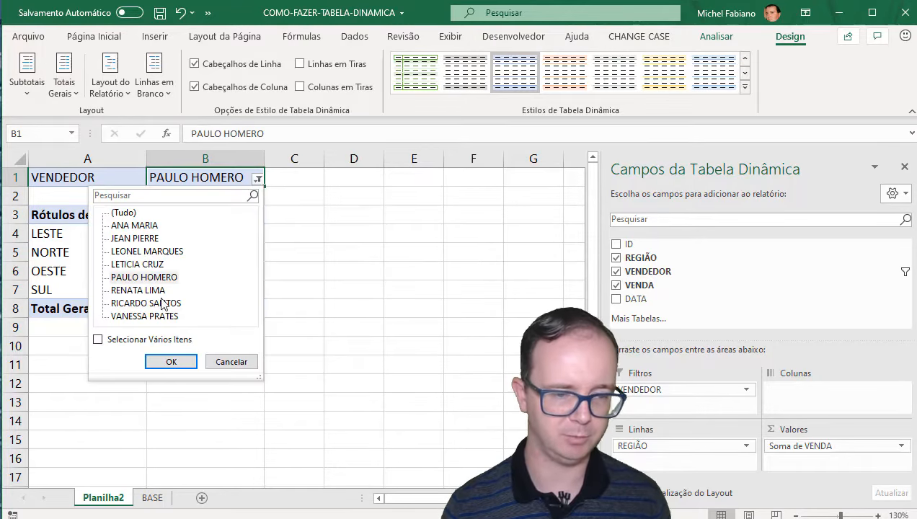
left_click(157, 316)
left_click(171, 361)
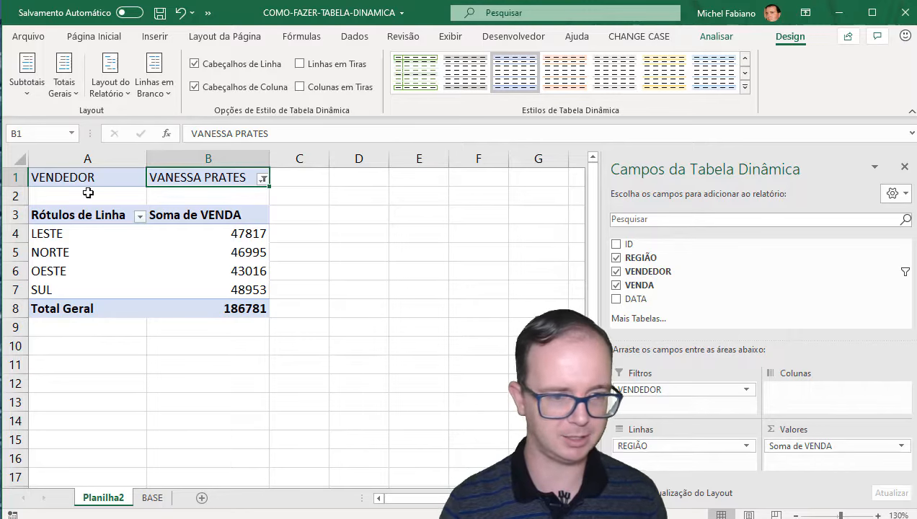
left_click(88, 215)
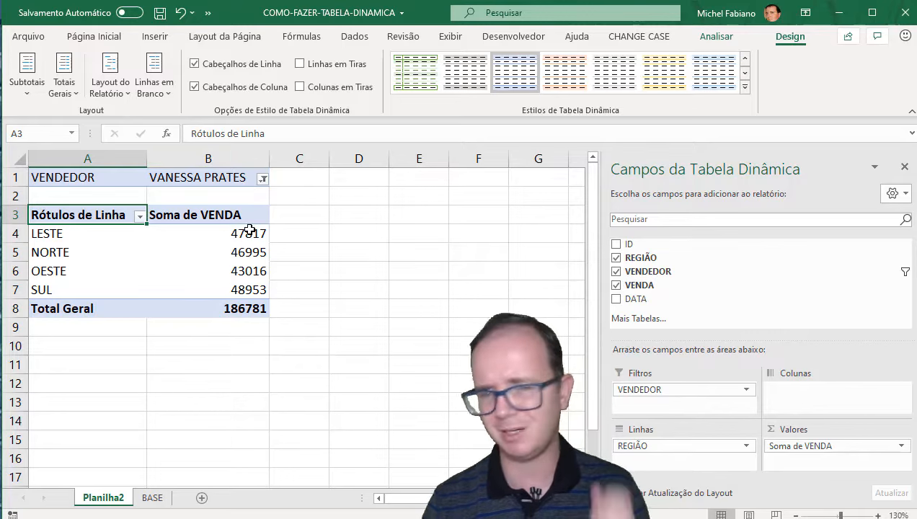
Rearrange the pivot table so that VENDEDOR is in the rows and REGIÃO in the columns, with no report filter.
mouse_move(250, 229)
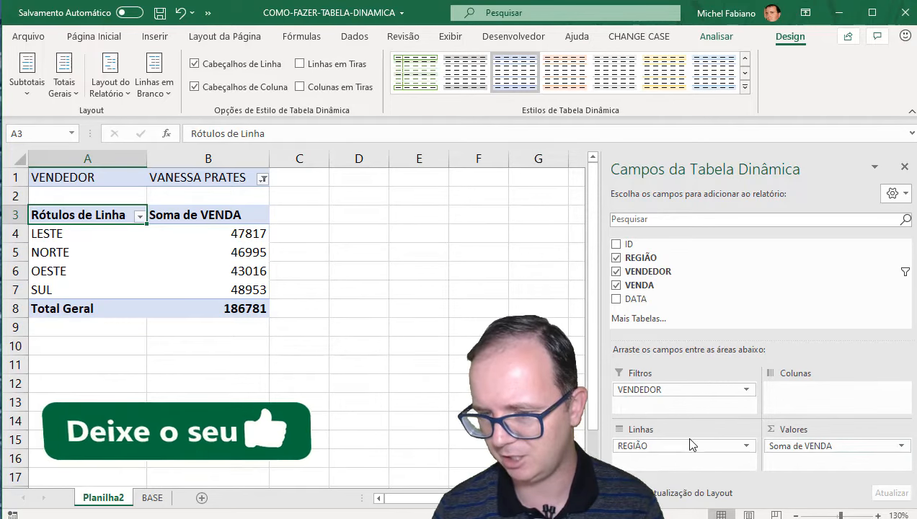
left_click_drag(692, 444, 716, 293)
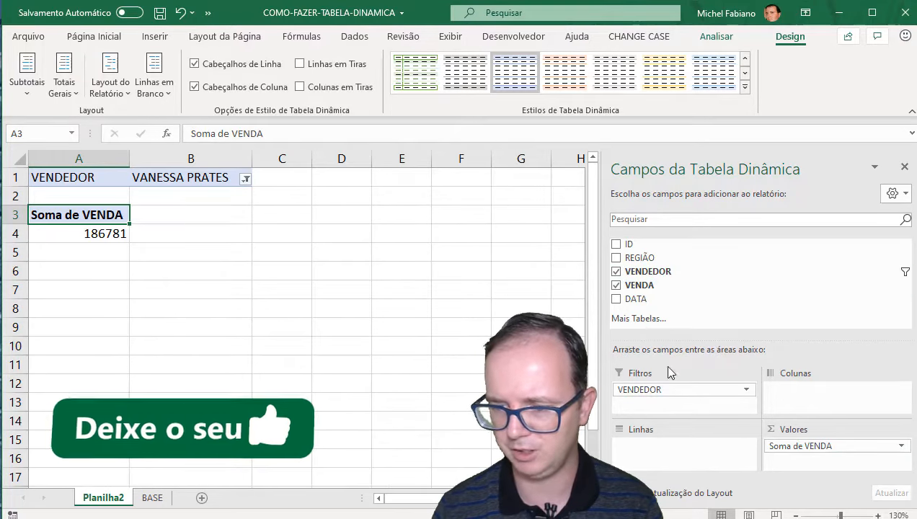
left_click_drag(669, 390, 678, 448)
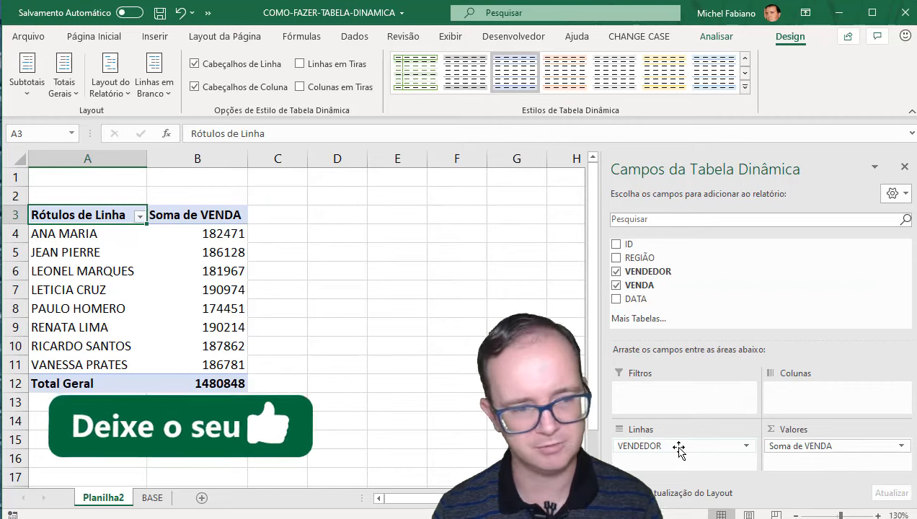
left_click_drag(647, 263, 778, 401)
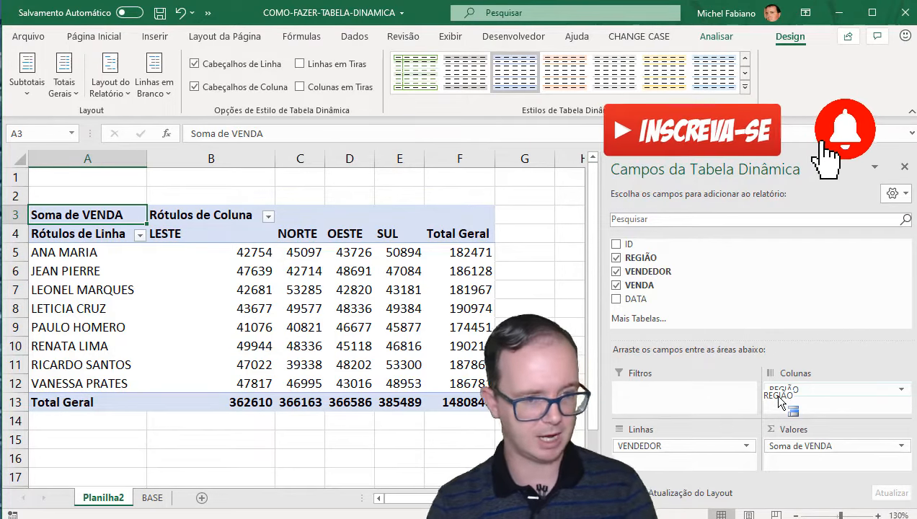
left_click_drag(773, 393, 773, 393)
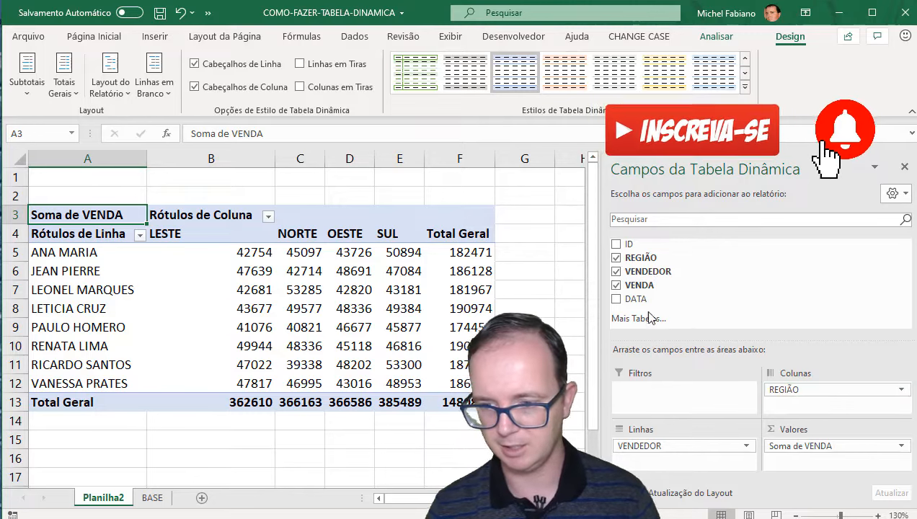
Add the DATA field as a report filter and filter the pivot table to 01/01/2019.
left_click_drag(634, 298, 669, 398)
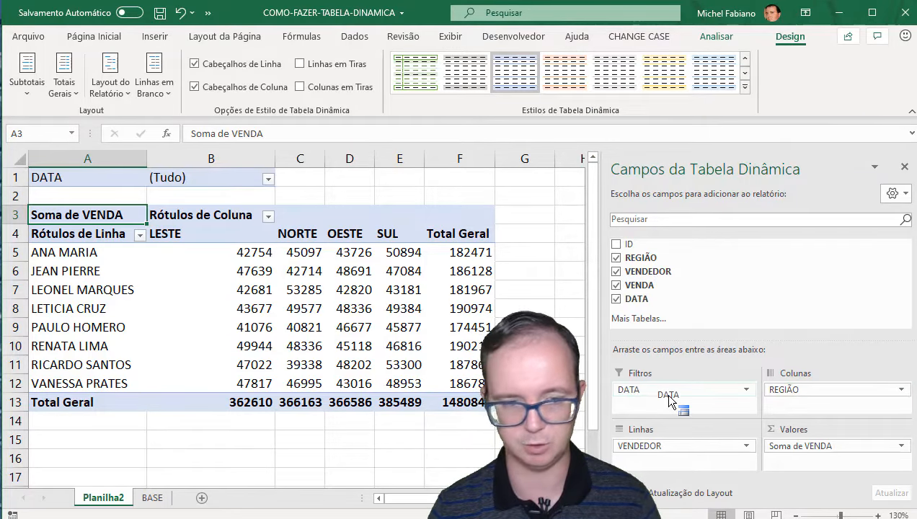
left_click(268, 179)
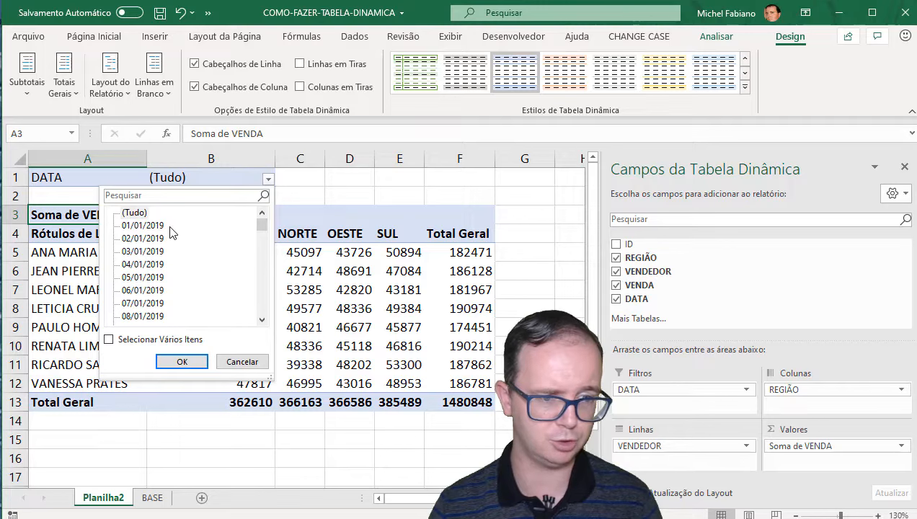
left_click(204, 362)
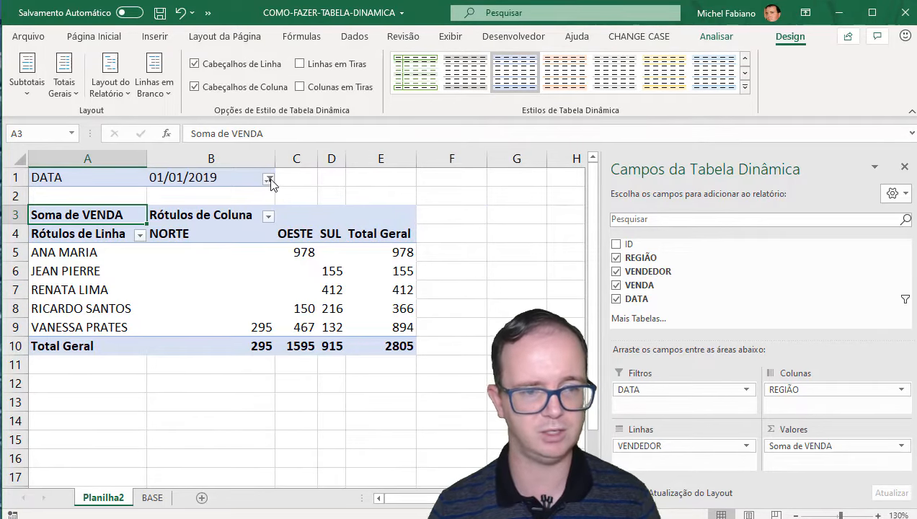
Switch the DATA report filter to 31/10/2019 and remove the DATA field from the pivot table's filters.
left_click(269, 180)
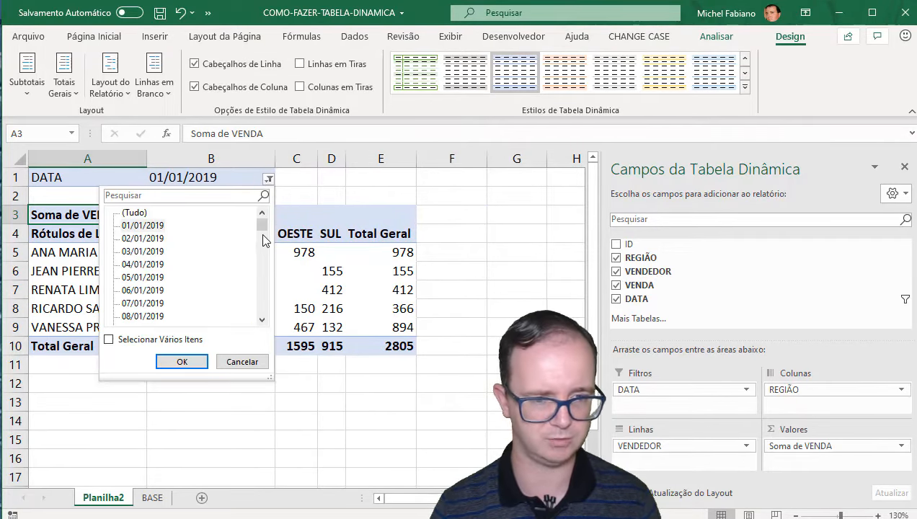
left_click_drag(263, 229, 262, 295)
left_click(143, 290)
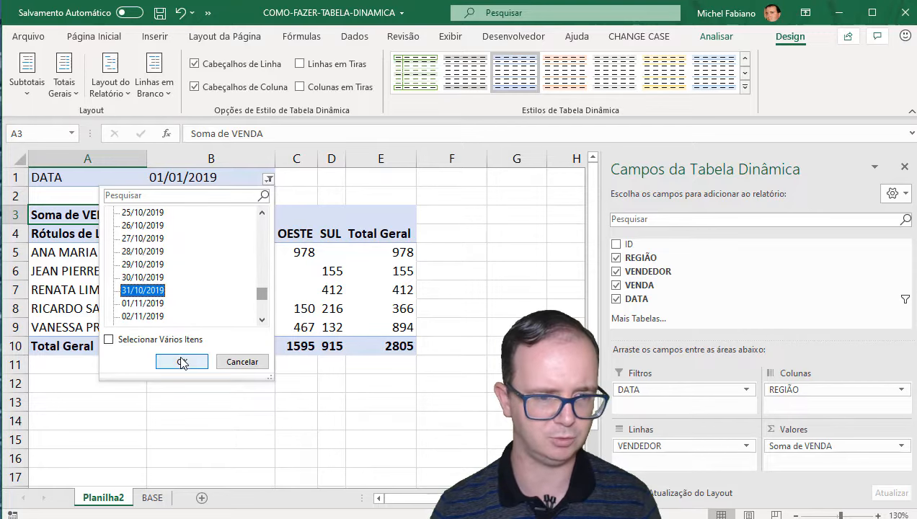
left_click(181, 363)
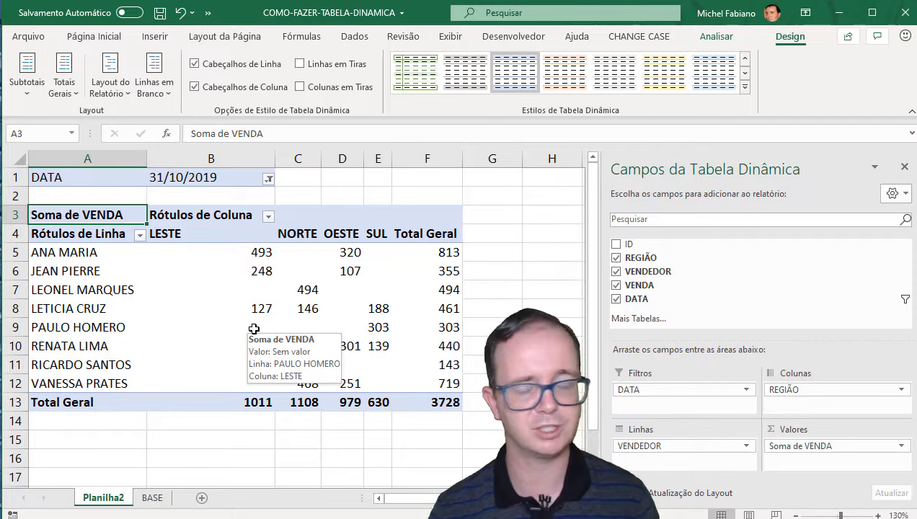
left_click_drag(624, 391, 683, 272)
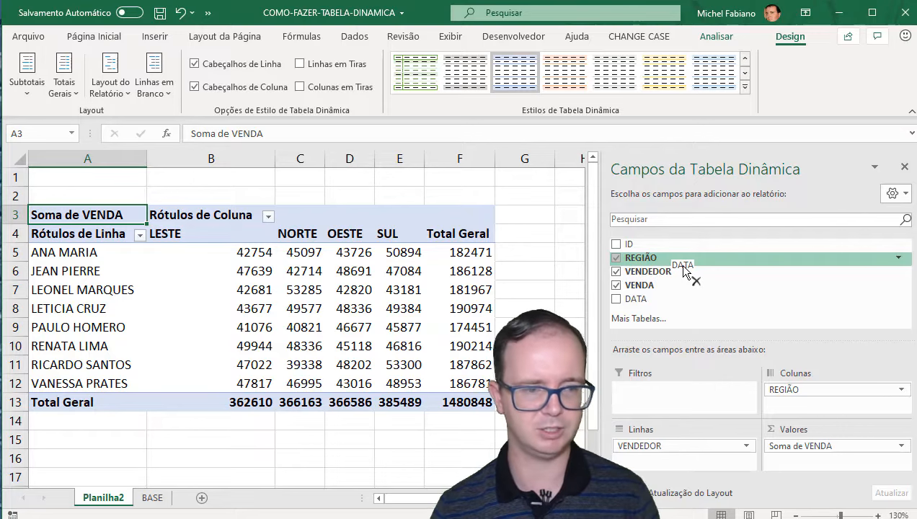
left_click_drag(685, 271, 684, 272)
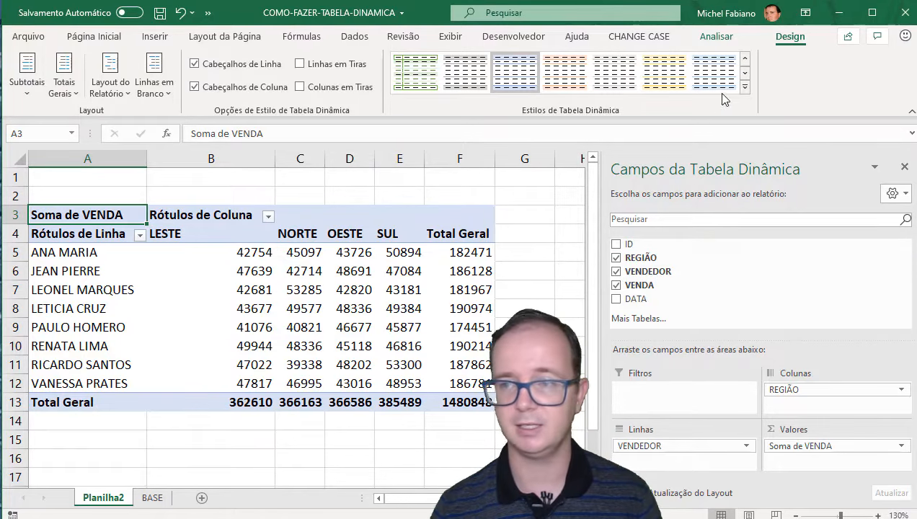
Insert a timeline for the DATA field and place it beside the pivot table.
left_click(732, 37)
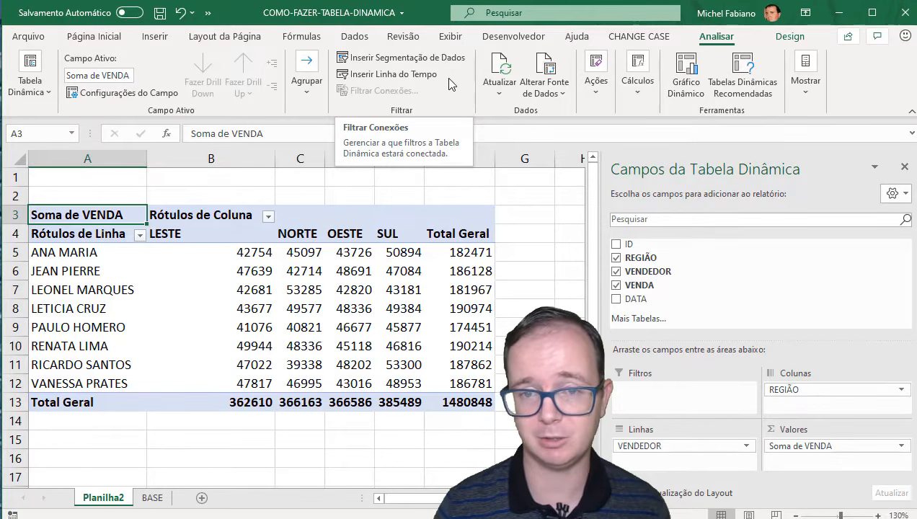
left_click(401, 75)
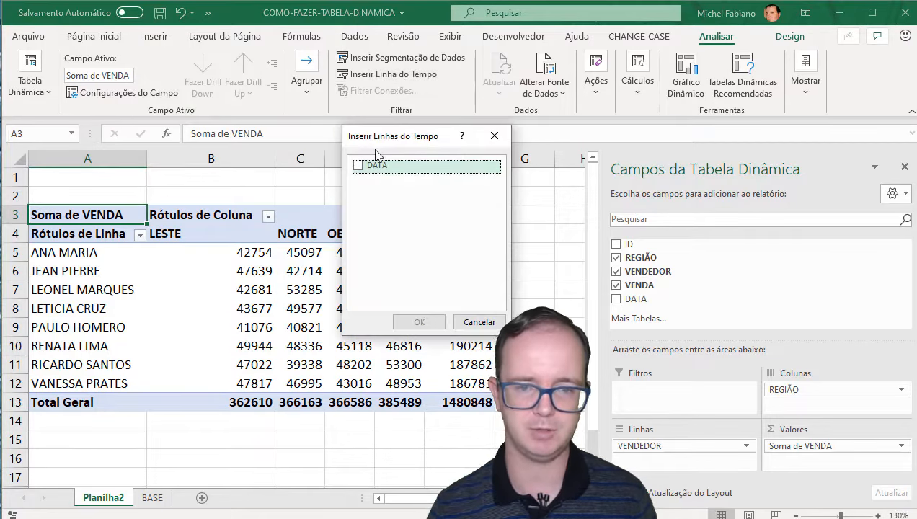
left_click(359, 166)
left_click(415, 322)
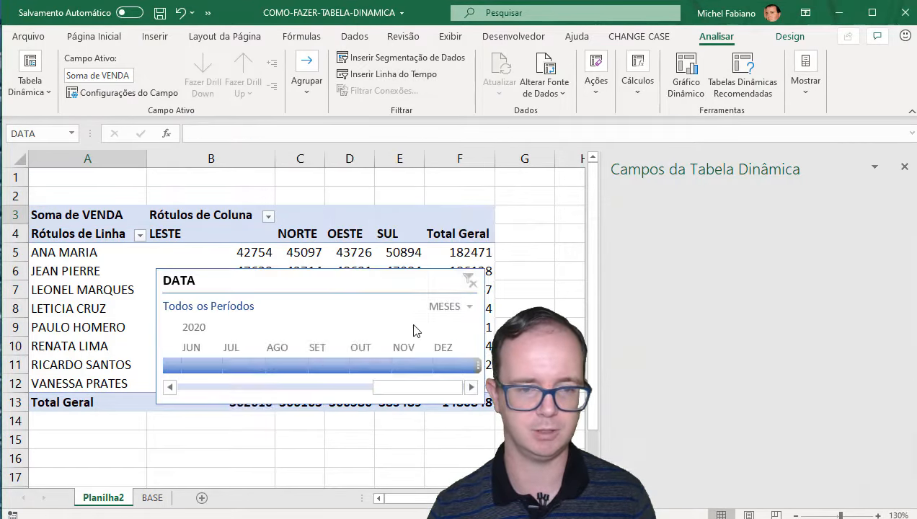
left_click_drag(372, 267, 657, 182)
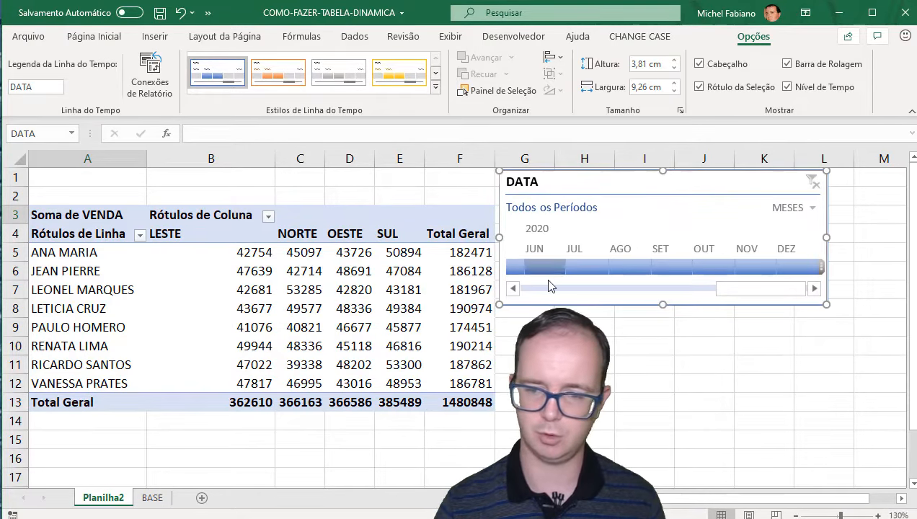
Filter the pivot table with the timeline by single months from January to August 2019, ending with the January to March range.
left_click_drag(731, 291, 546, 296)
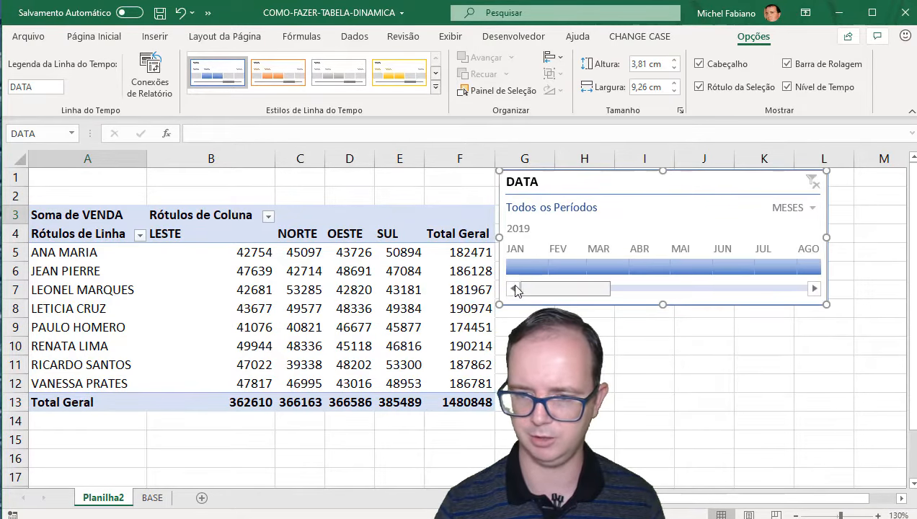
left_click(524, 265)
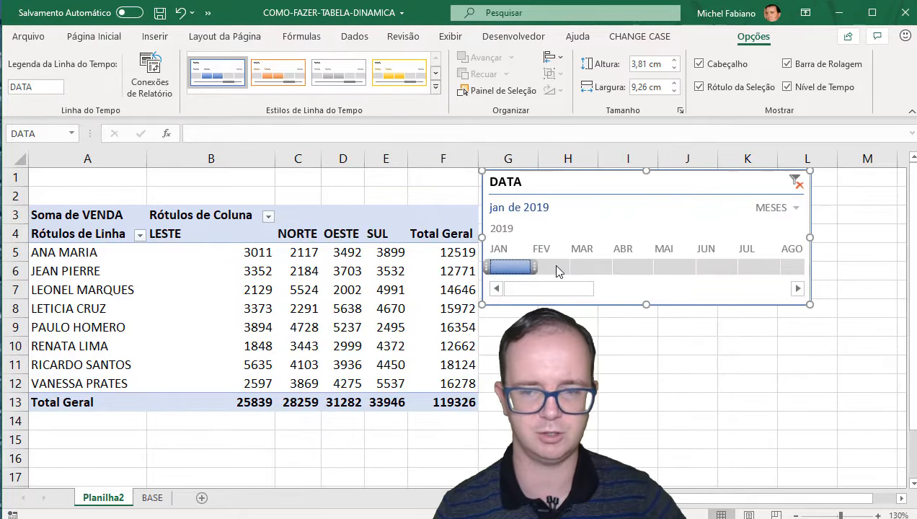
left_click(553, 266)
left_click(588, 267)
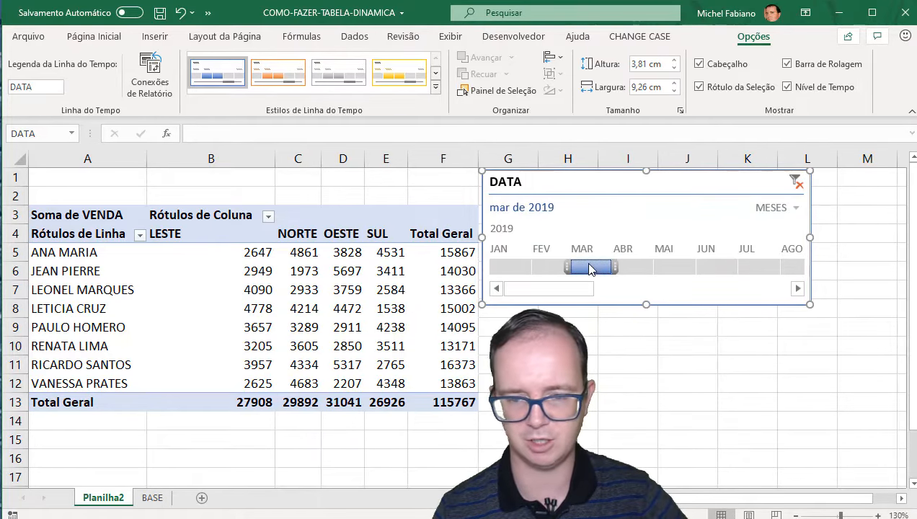
left_click(634, 267)
left_click(666, 267)
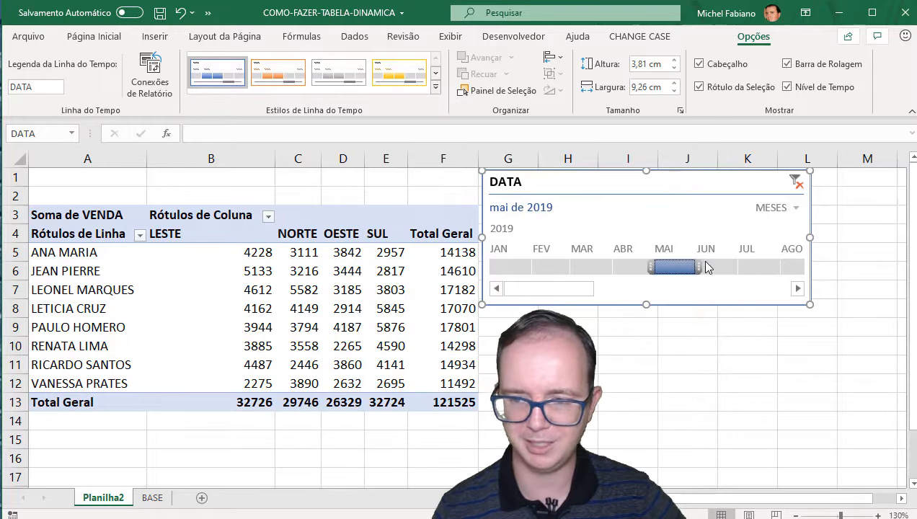
left_click(710, 267)
left_click(764, 267)
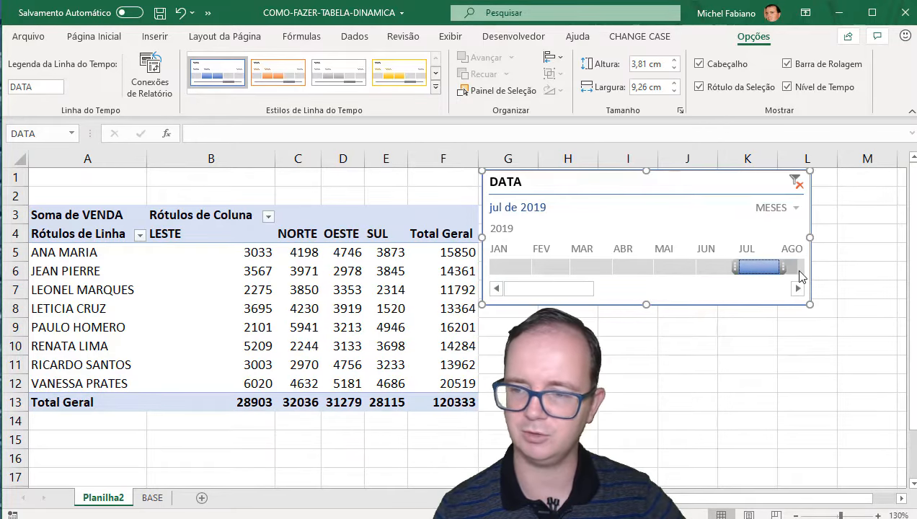
left_click(791, 267)
left_click(509, 267)
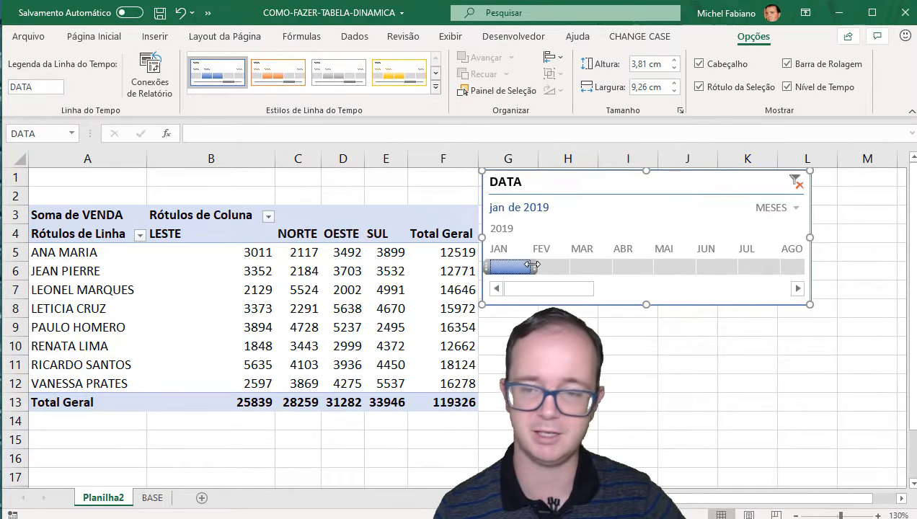
left_click_drag(535, 267, 602, 267)
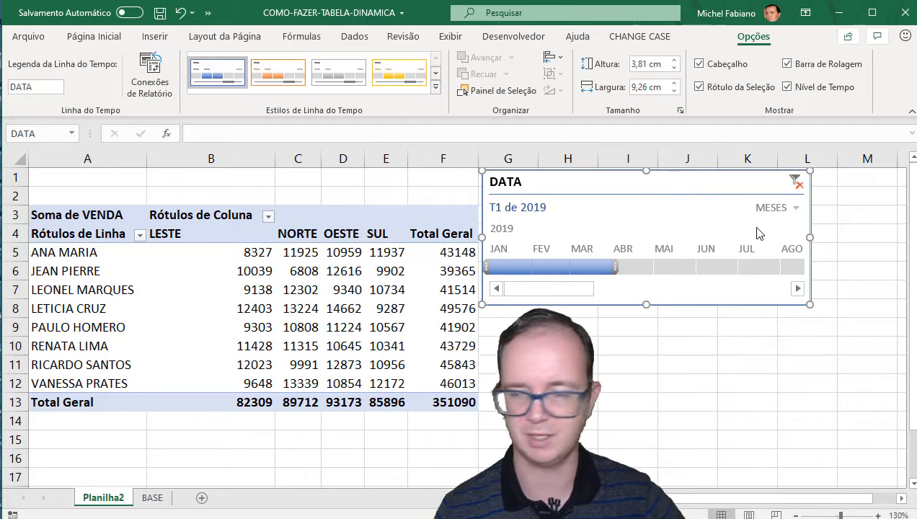
Switch the timeline to quarters (TRIMESTRES) and move its filter from T2 to T4 of 2019.
left_click(765, 207)
left_click(779, 248)
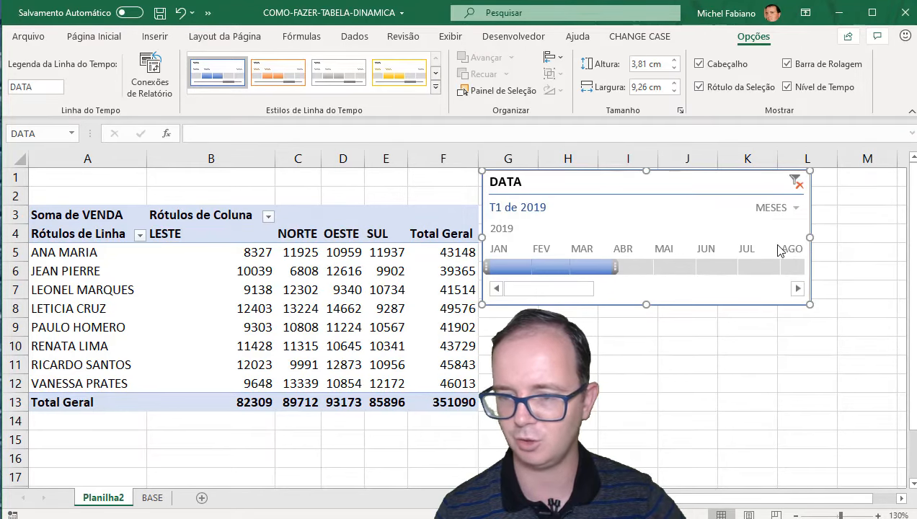
left_click(532, 268)
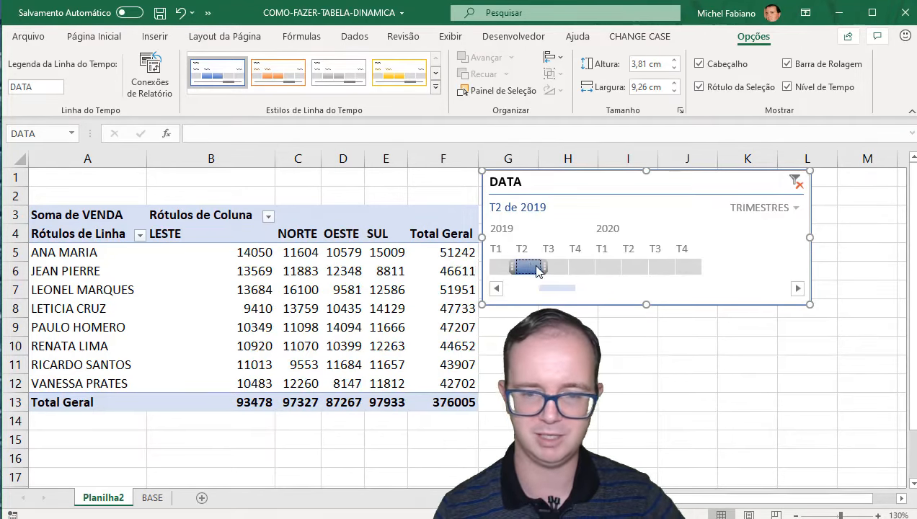
left_click_drag(540, 268, 584, 270)
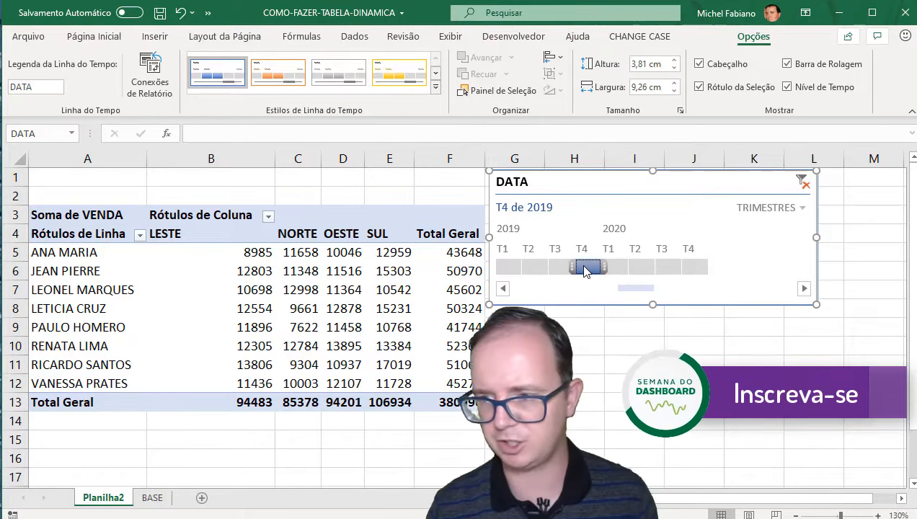
Cut the DATA timeline from the sheet.
right_click(658, 186)
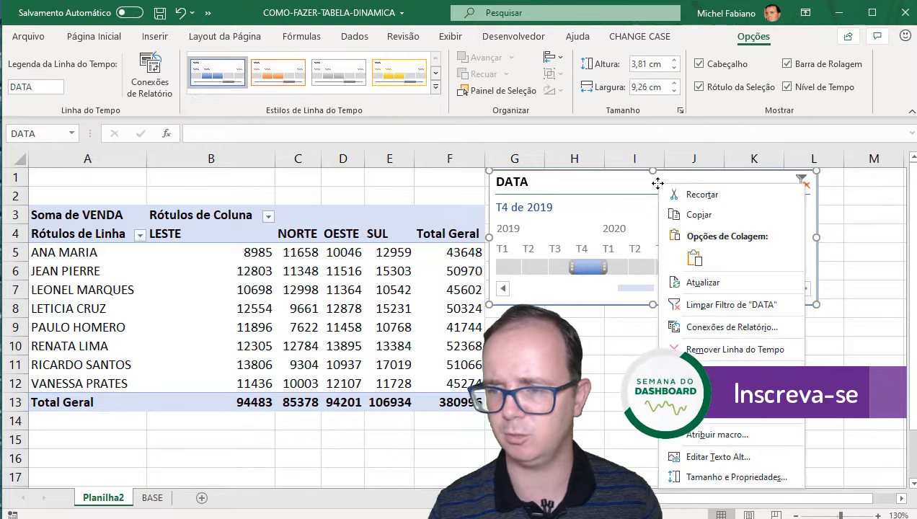
left_click(703, 195)
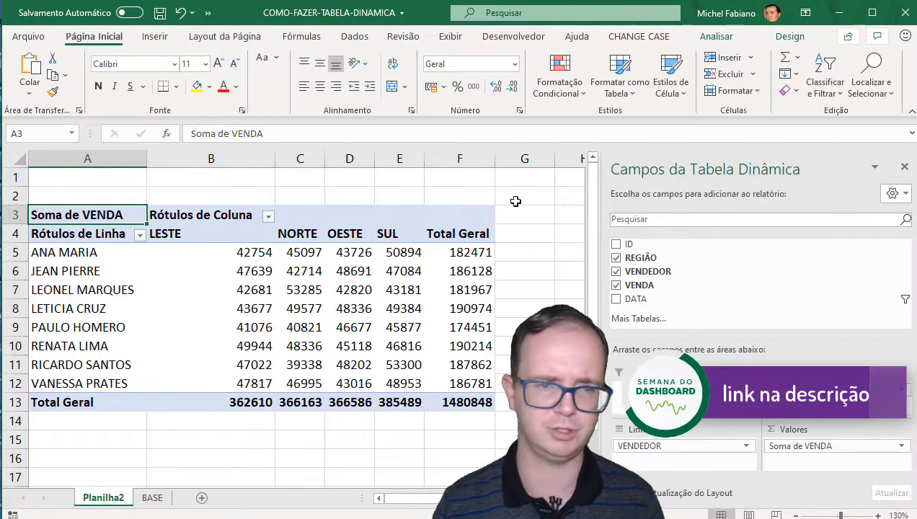
Apply the R$ accounting number format to the pivot table values and totals in B5:F13.
left_click_drag(201, 252, 397, 382)
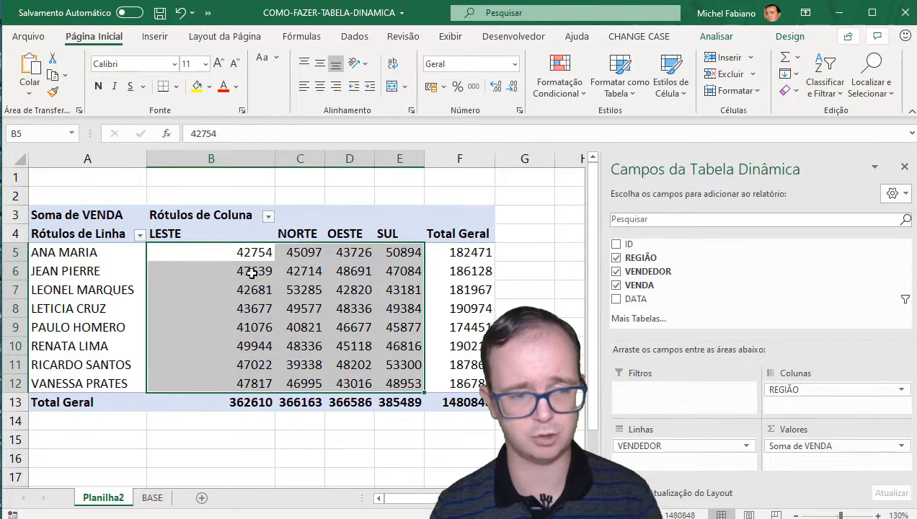
left_click_drag(249, 252, 448, 409)
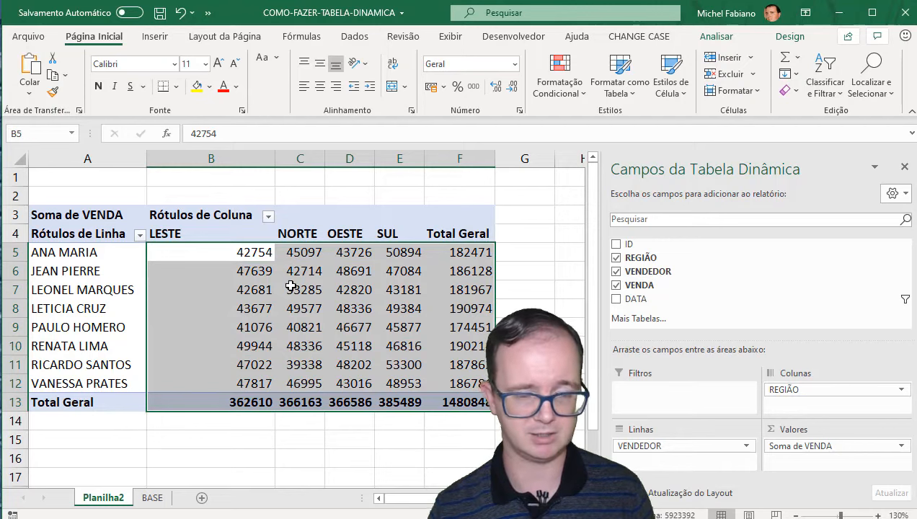
left_click(430, 88)
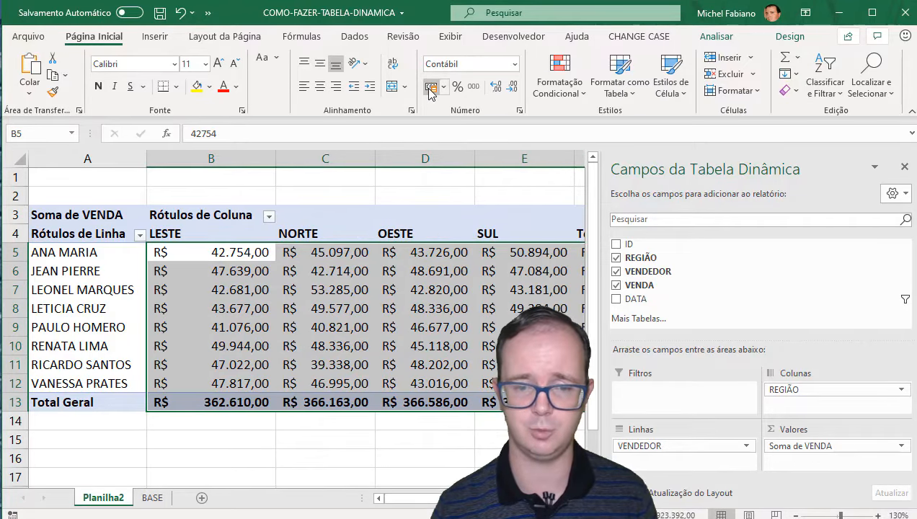
Move REGIÃO from the pivot table's columns to its report filter and add VENDA to the values a second time.
left_click(381, 296)
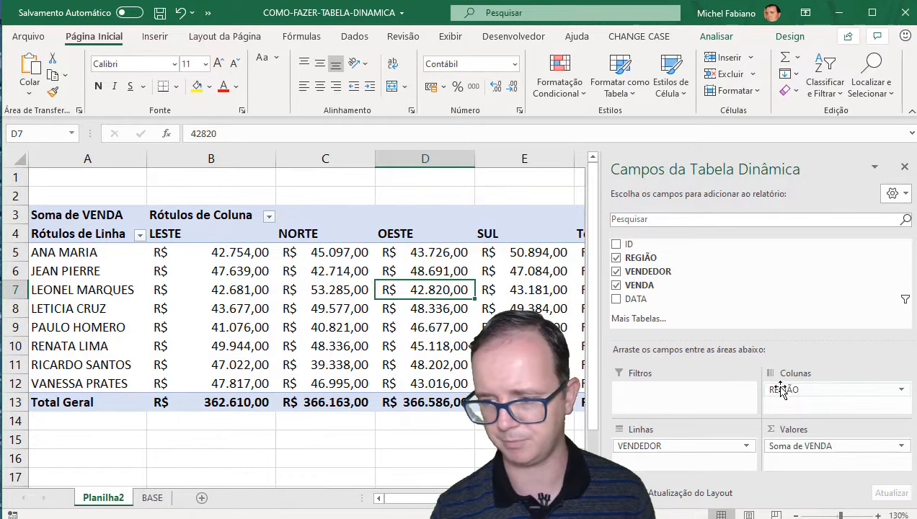
left_click_drag(783, 390, 655, 395)
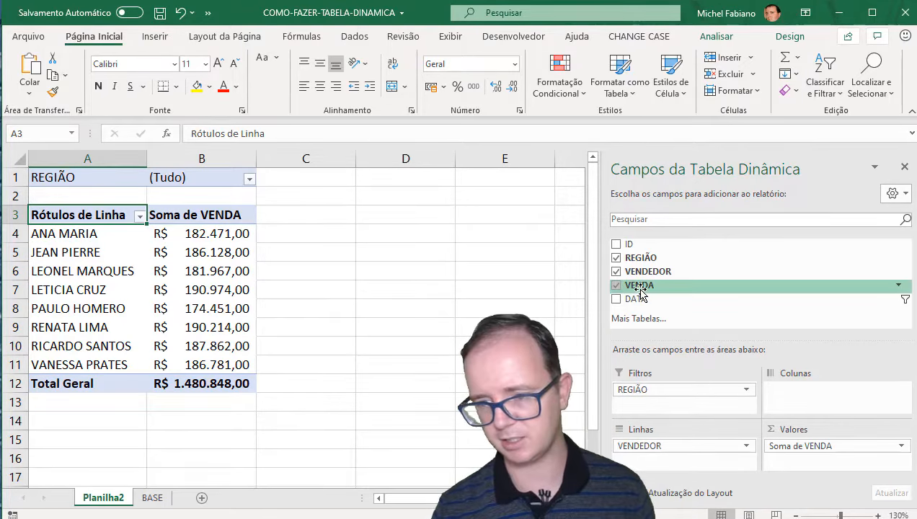
left_click_drag(640, 289, 801, 469)
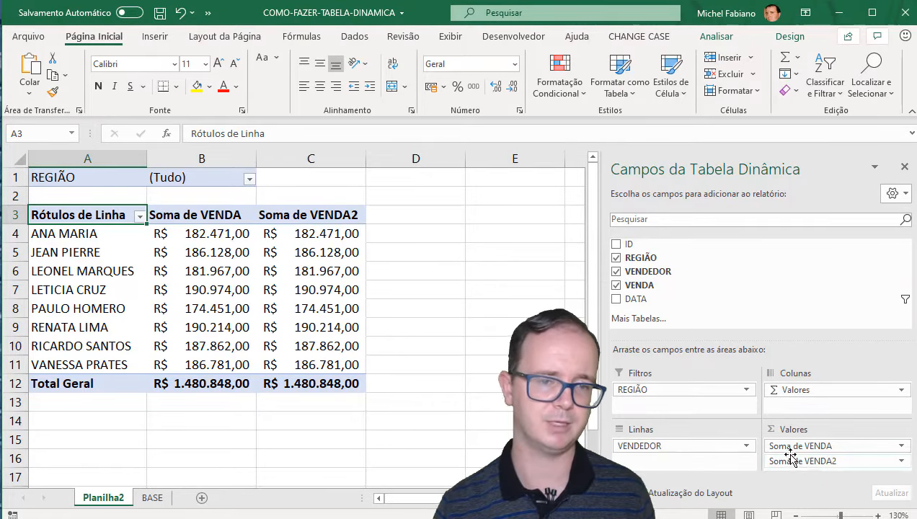
Change the summary calculation of the second VENDA value field to Contagem.
left_click(356, 215)
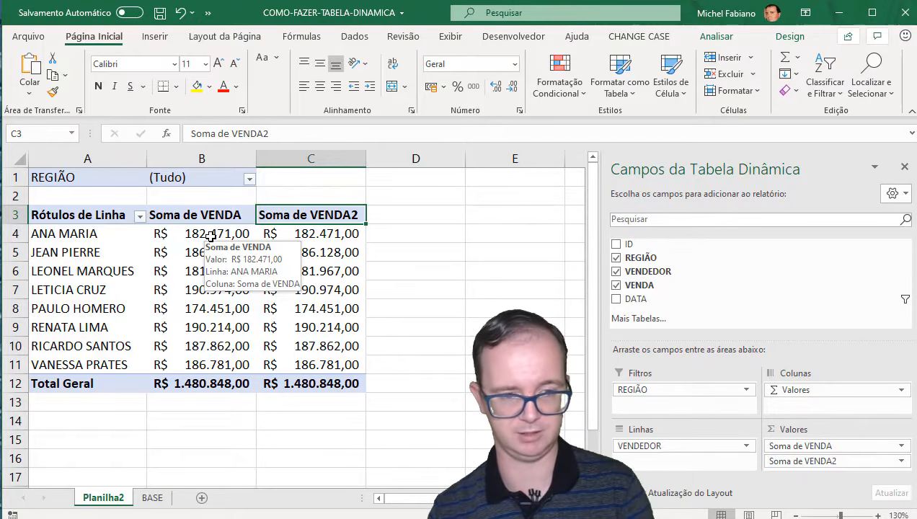
left_click(901, 463)
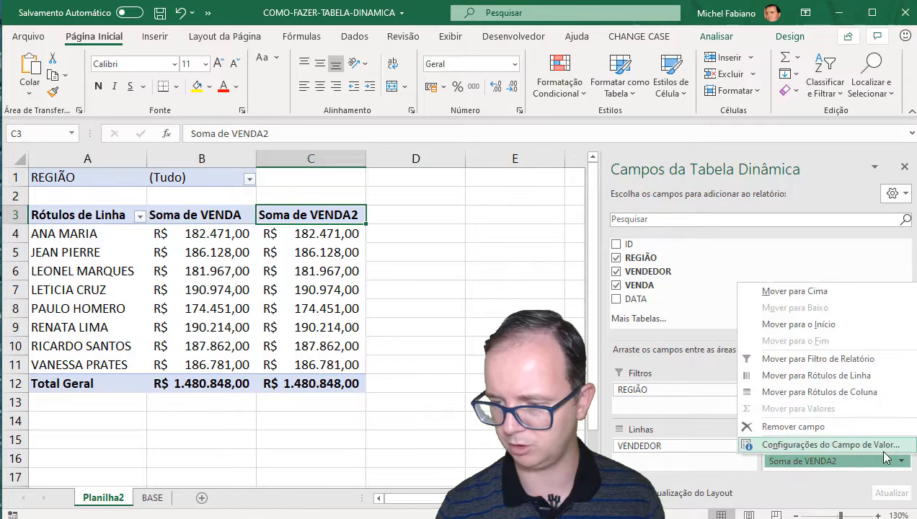
left_click(881, 446)
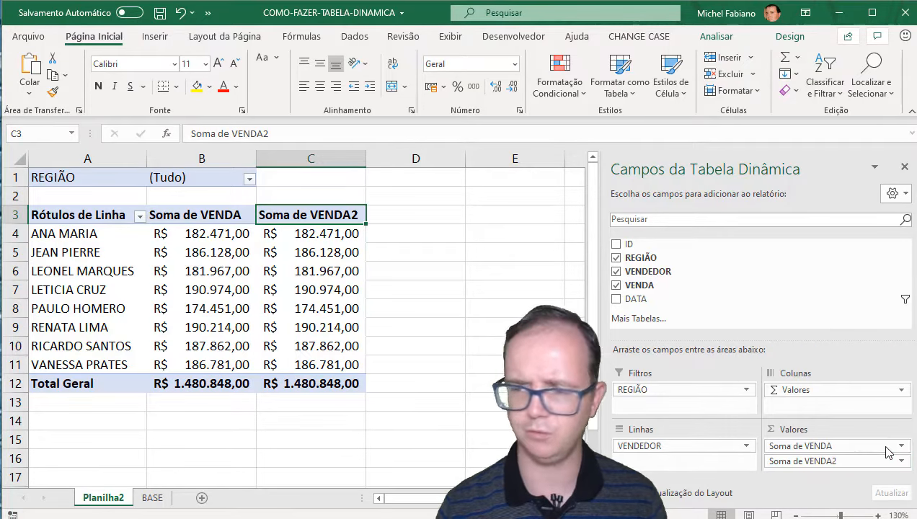
left_click(328, 225)
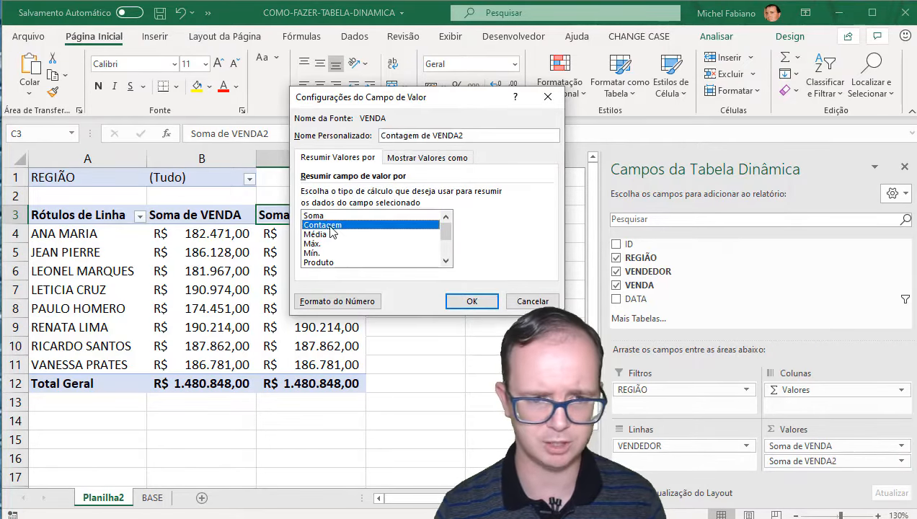
left_click(486, 302)
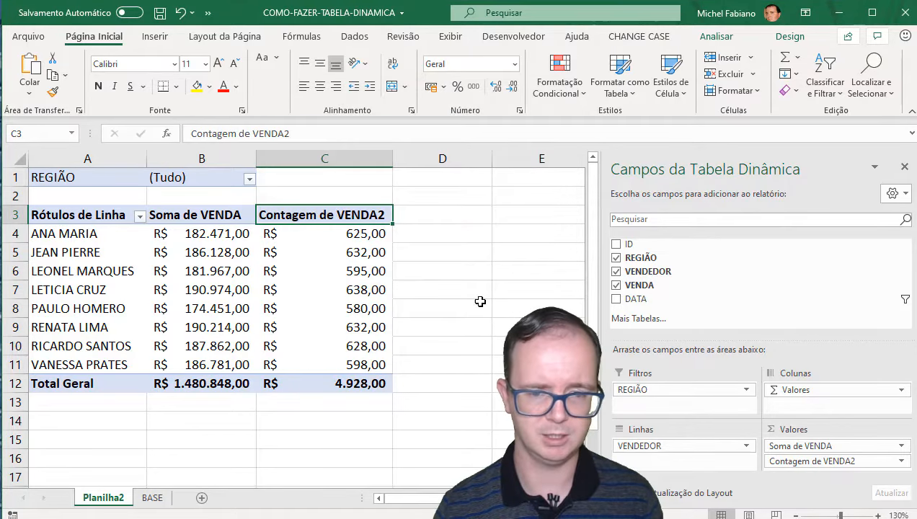
Format the sales count column C4:C12 as Número without decimal places.
left_click_drag(379, 237, 367, 377)
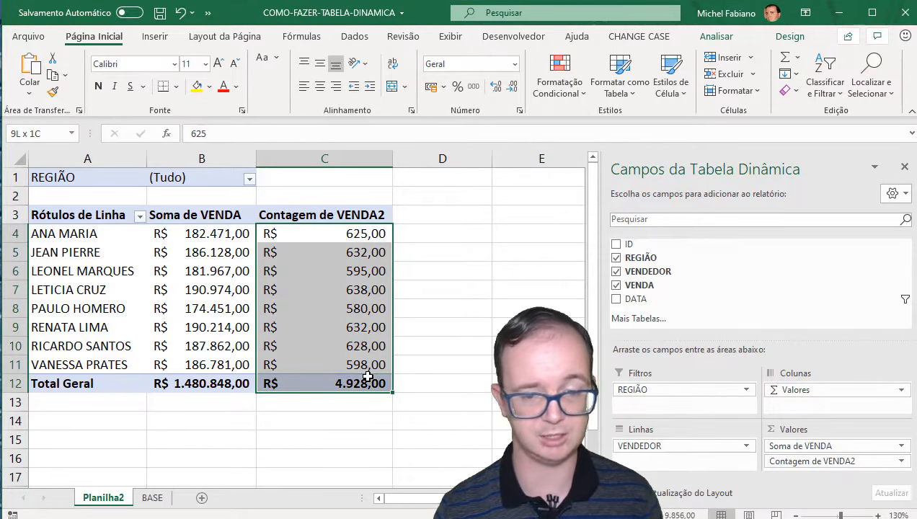
left_click(515, 63)
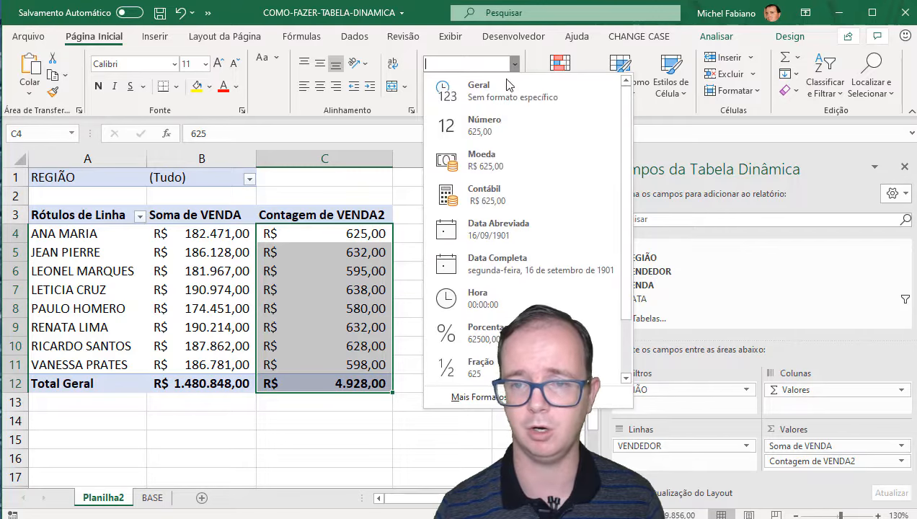
left_click(501, 126)
left_click(512, 87)
left_click(512, 88)
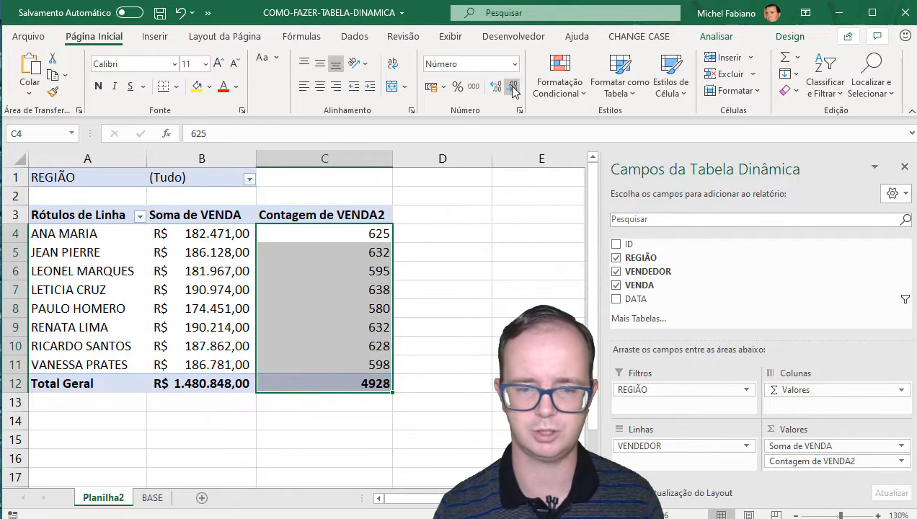
left_click(458, 208)
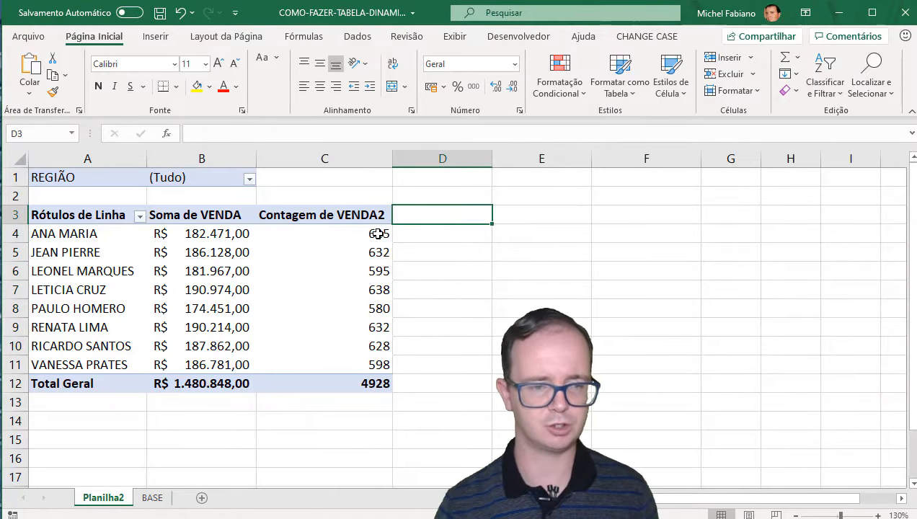
mouse_move(378, 233)
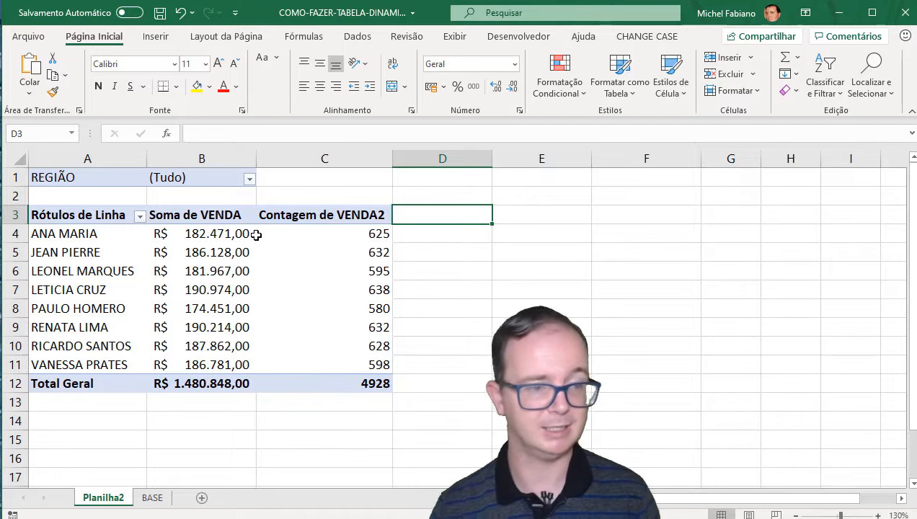
left_click(378, 238)
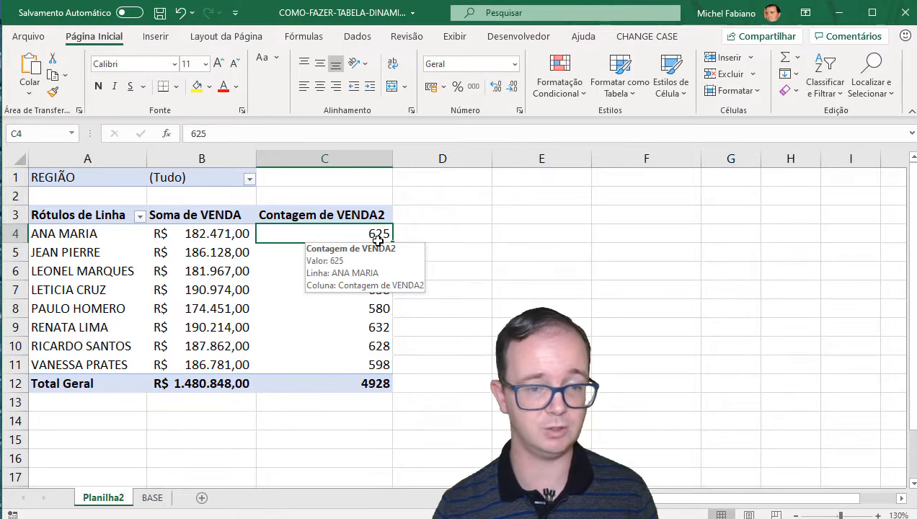
Rename the Soma de VENDA value field in column B as TOTAL.
left_click(229, 235)
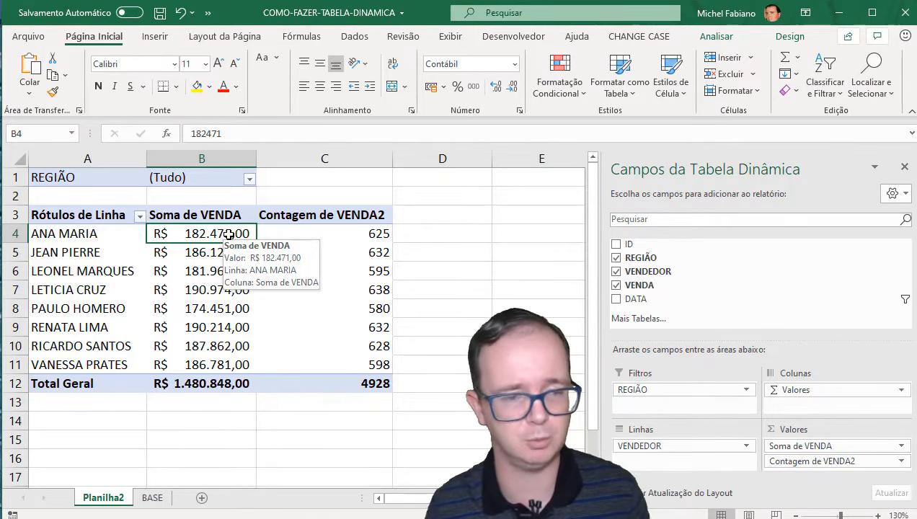
left_click(216, 218)
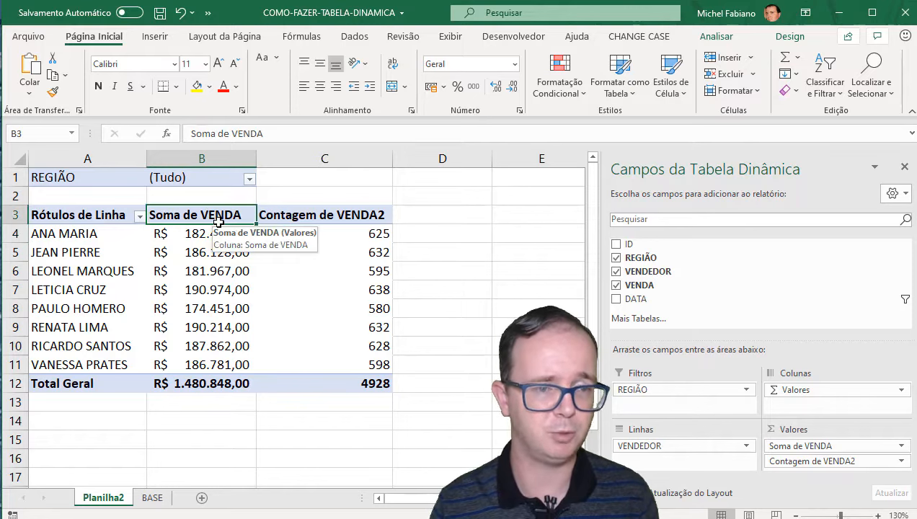
left_click(716, 36)
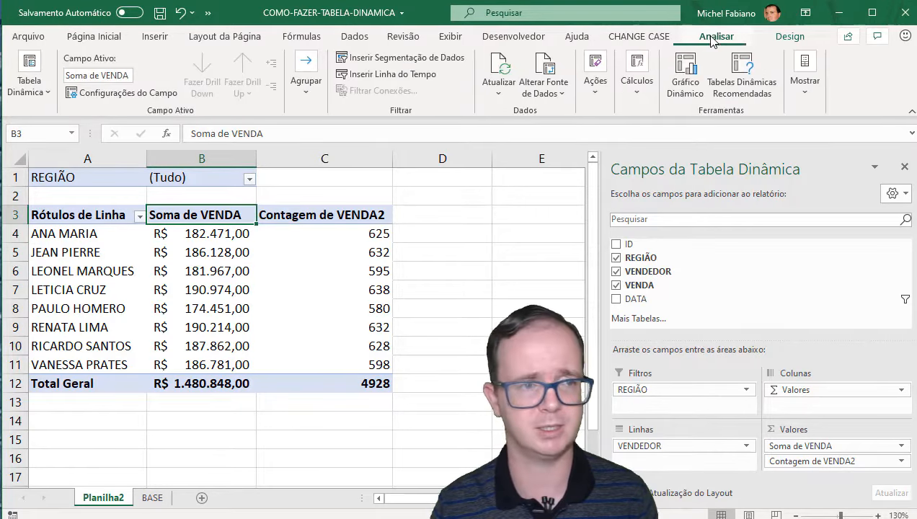
left_click(788, 38)
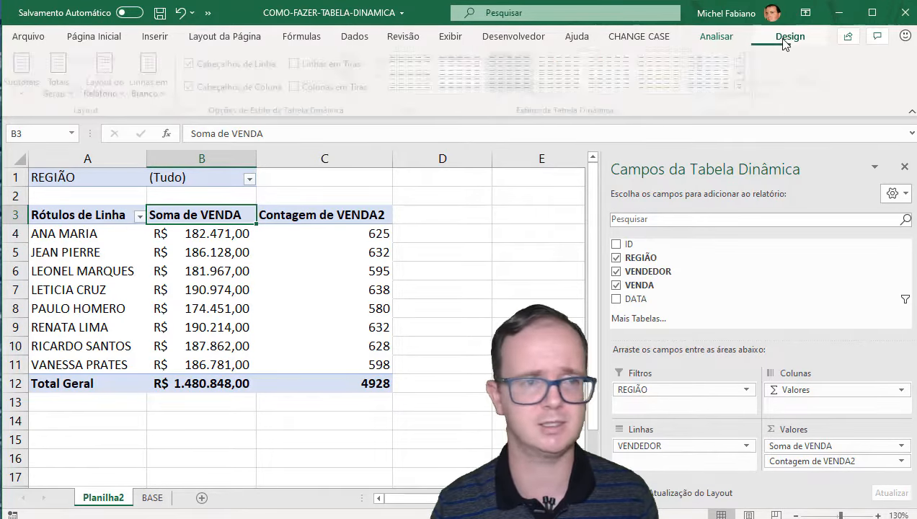
left_click(718, 37)
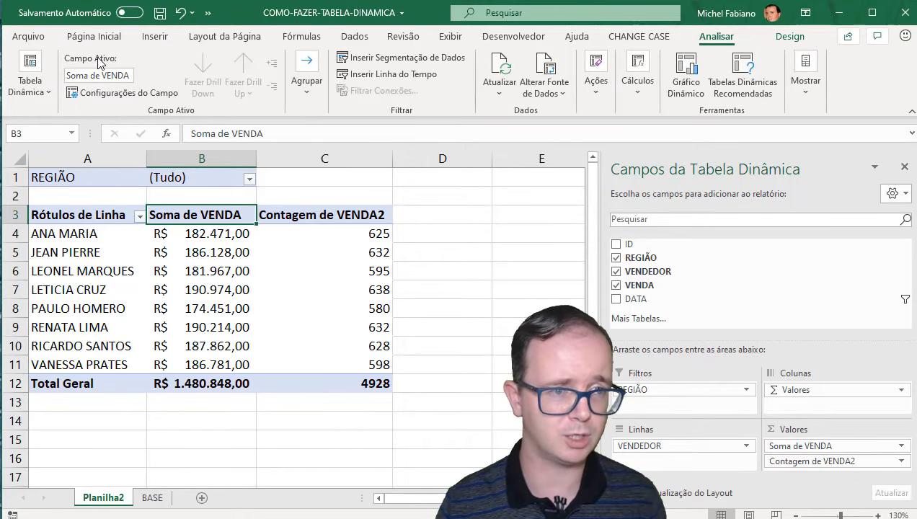
left_click(111, 78)
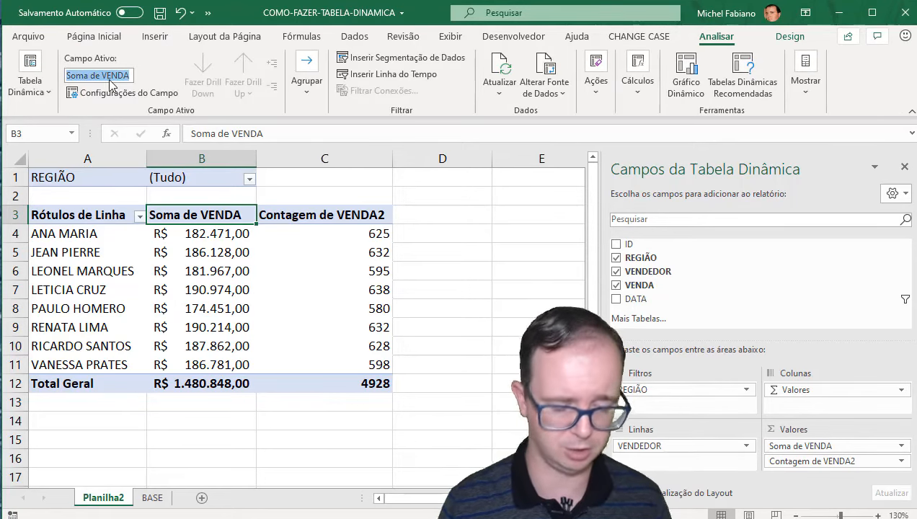
type("TO")
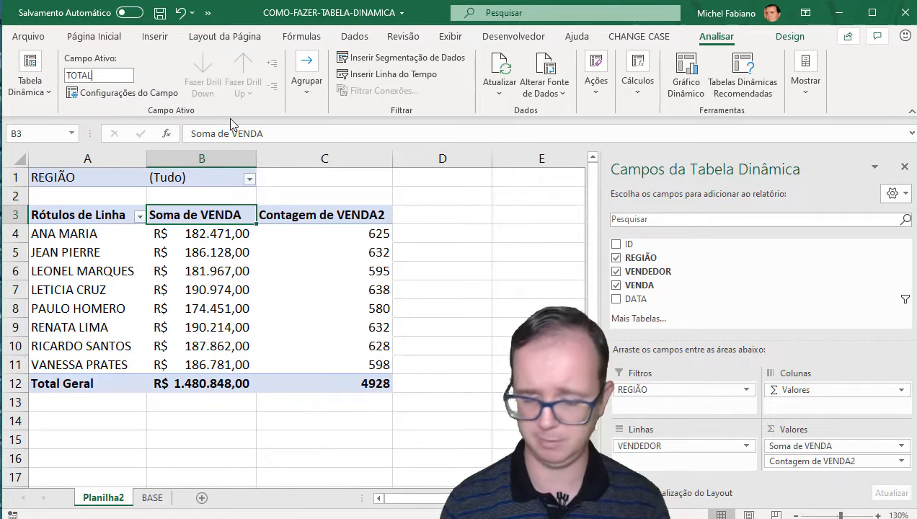
type("TAL")
key("Return")
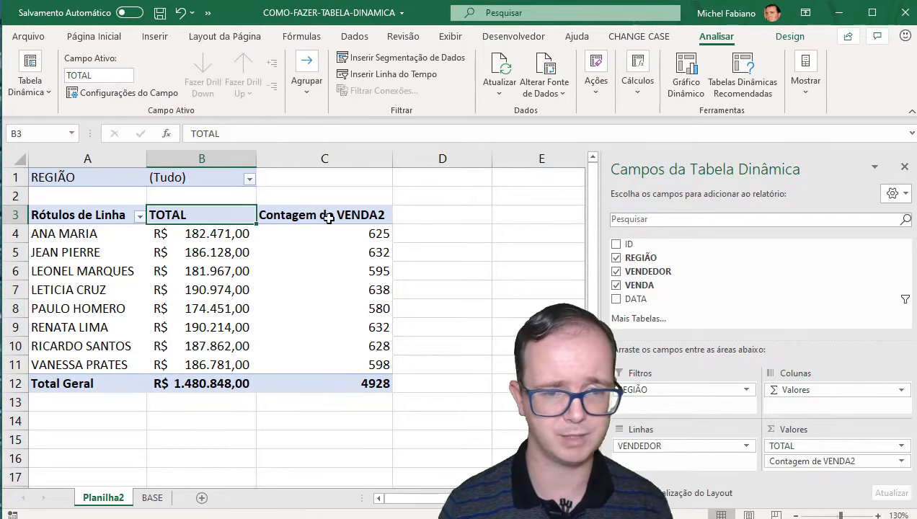
Rename the Contagem de VENDA2 value field as QTD.
left_click(328, 218)
left_click(111, 77)
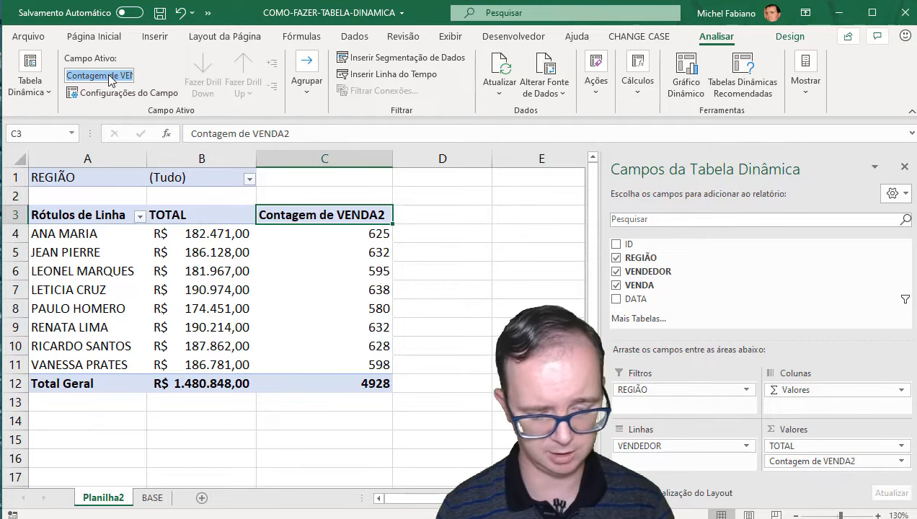
type("QTD")
key("Return")
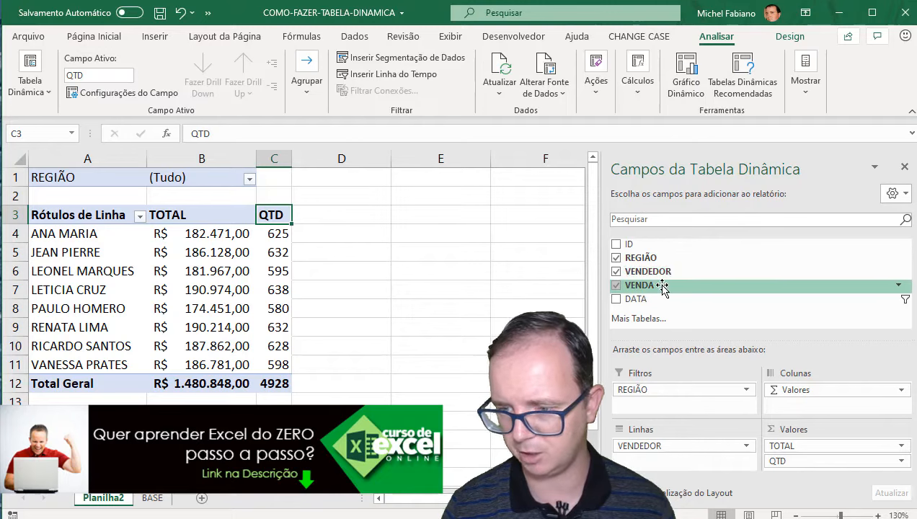
Add VENDA to the pivot table's values a third time and name the new field MÉDIA.
left_click_drag(664, 287, 798, 476)
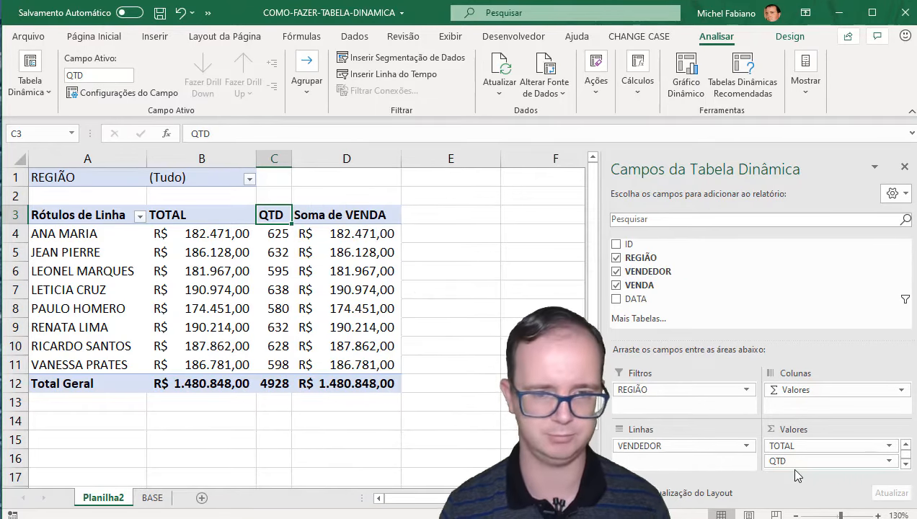
left_click(368, 219)
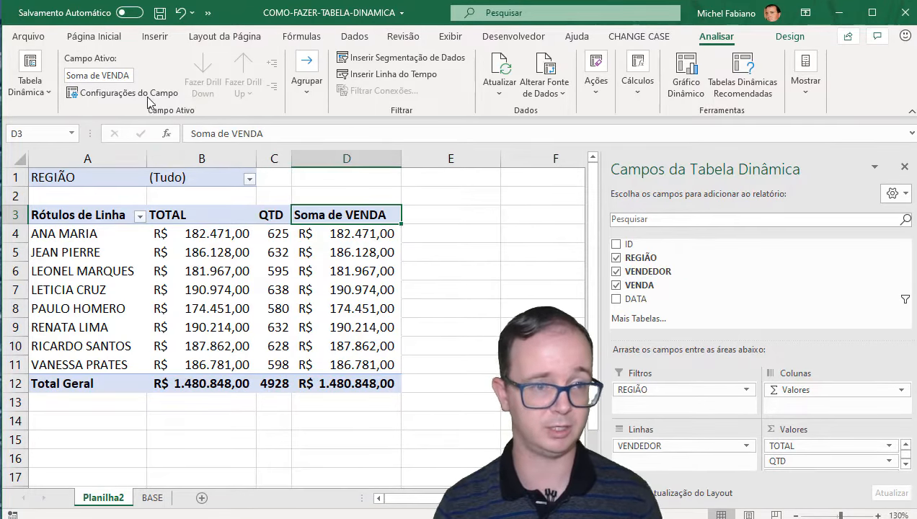
double_click(120, 75)
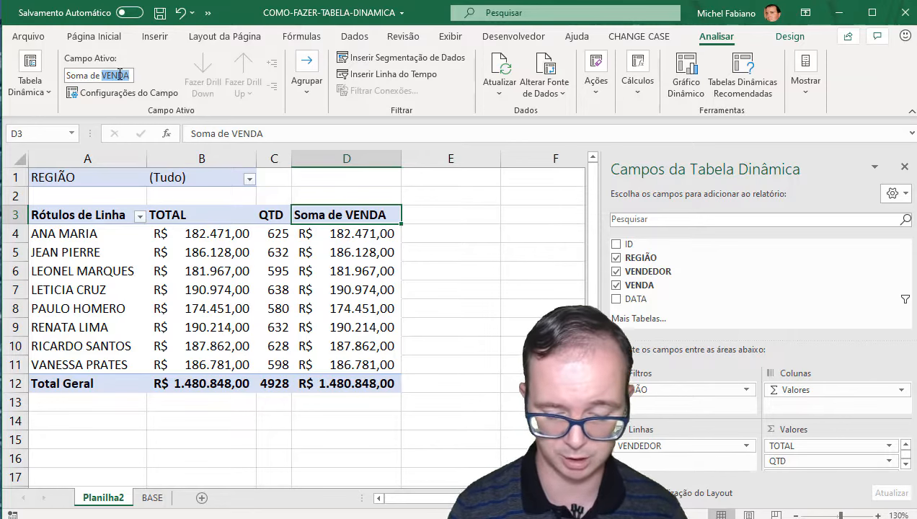
key("BackSpace")
key("BackSpace")
key("BackSpace")
key("BackSpace")
key("BackSpace")
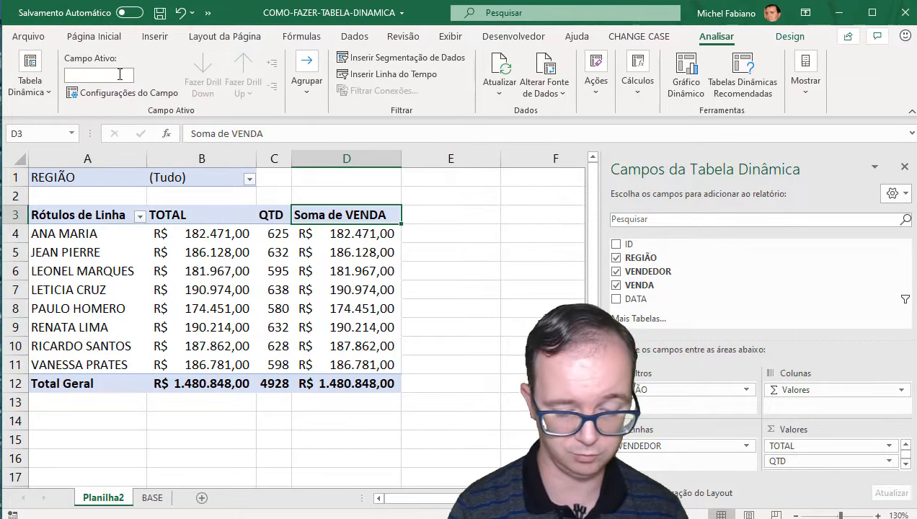
type("MÉDIA")
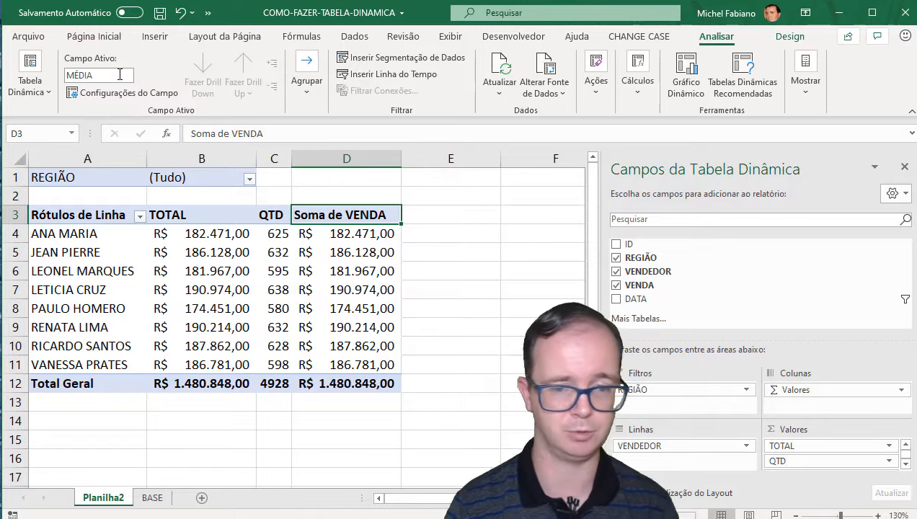
key("Return")
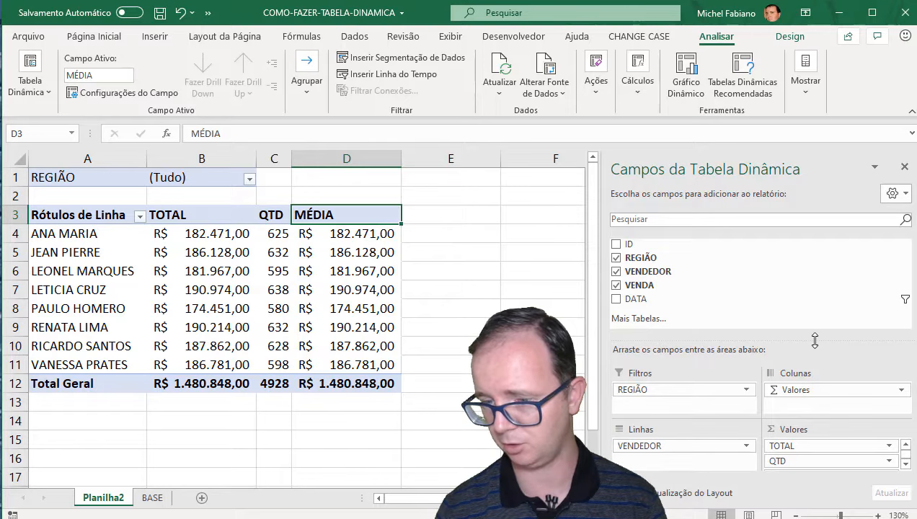
Change the MÉDIA value field to summarize VENDA by Média instead of Soma.
left_click_drag(815, 337, 816, 310)
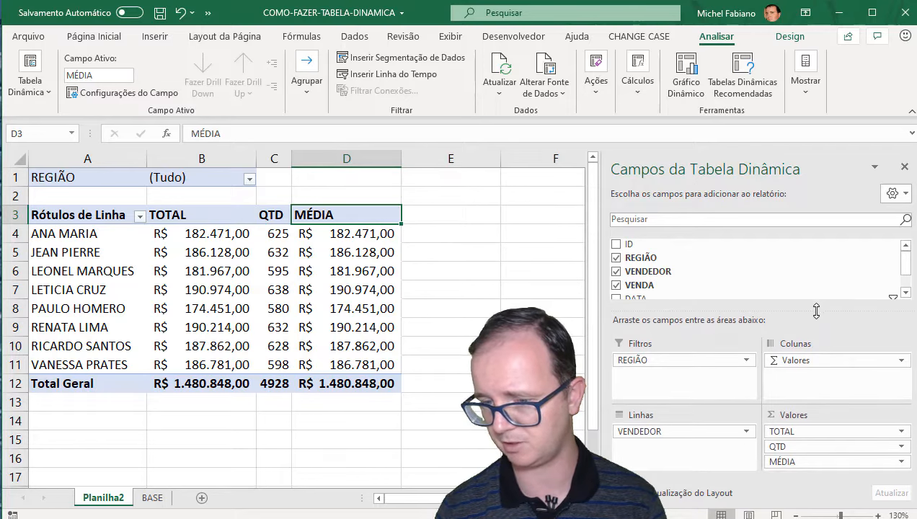
left_click(901, 462)
left_click(858, 445)
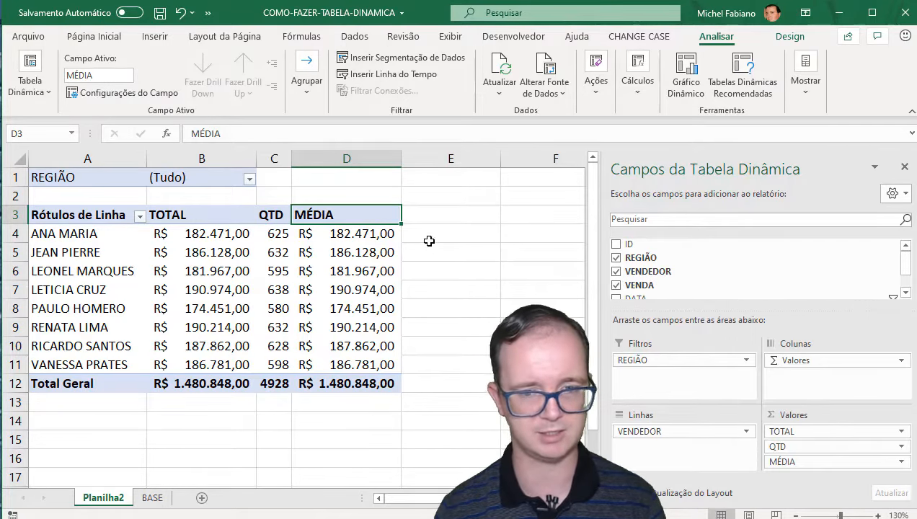
right_click(336, 211)
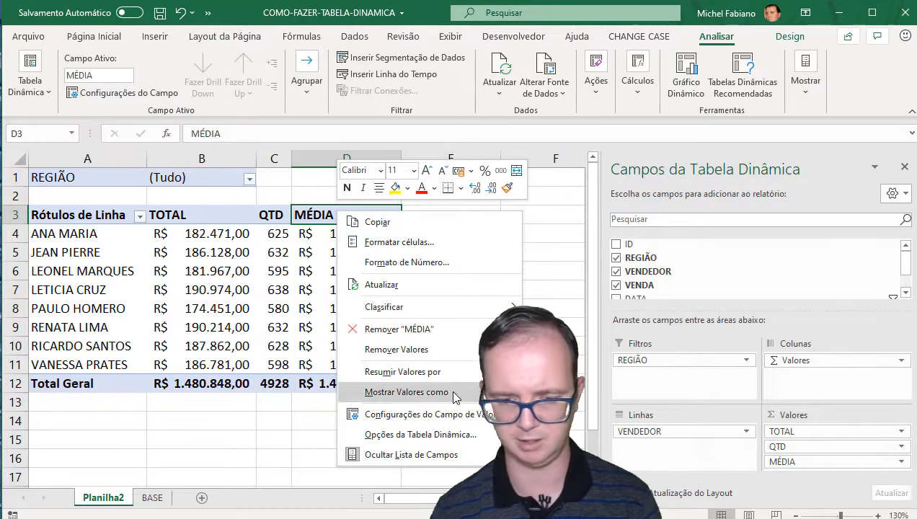
left_click(498, 415)
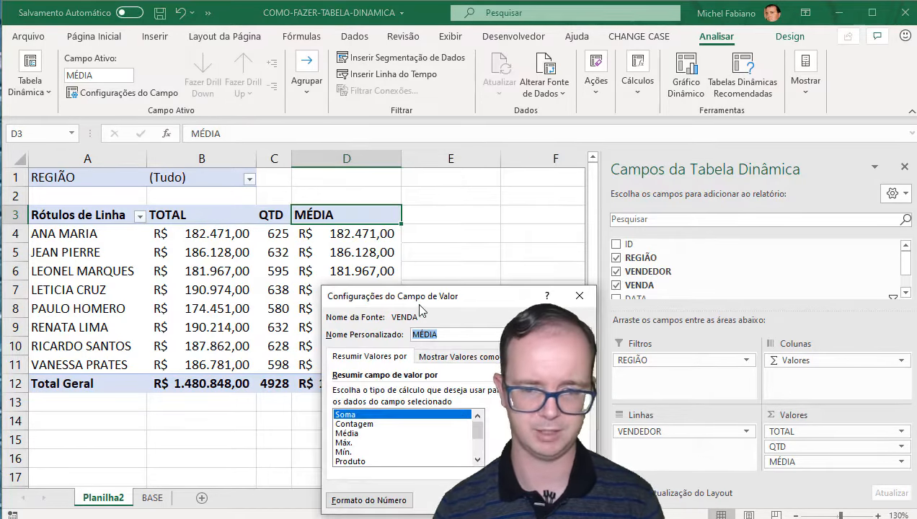
left_click_drag(418, 304, 235, 29)
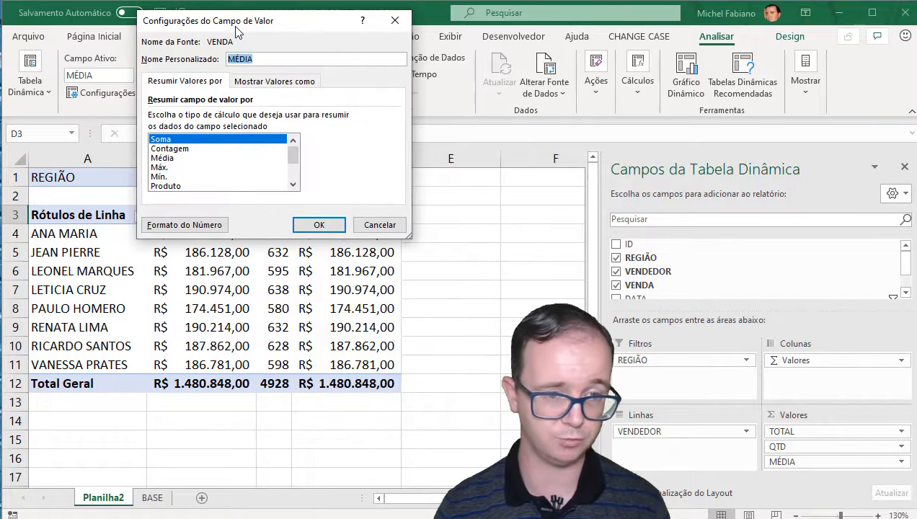
left_click(162, 158)
left_click(319, 225)
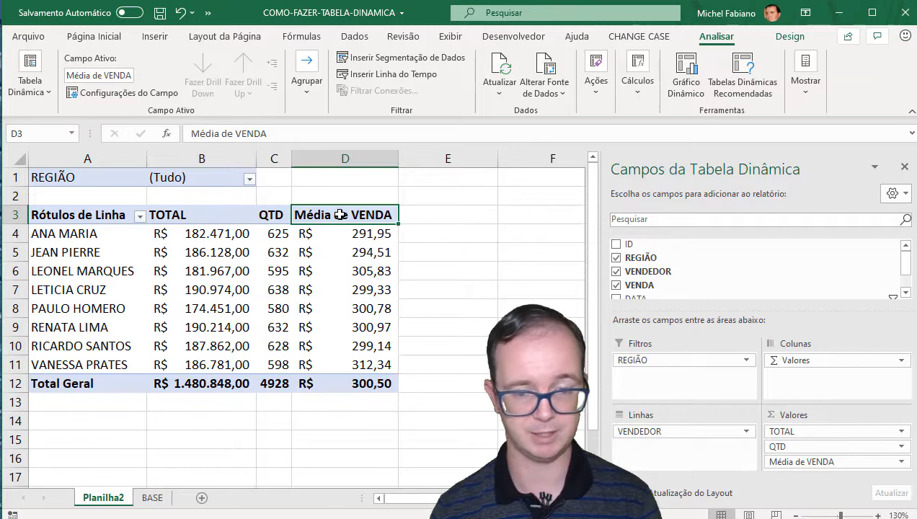
Restore the custom name MÉDIA on the averaged VENDA value field in column D.
right_click(344, 214)
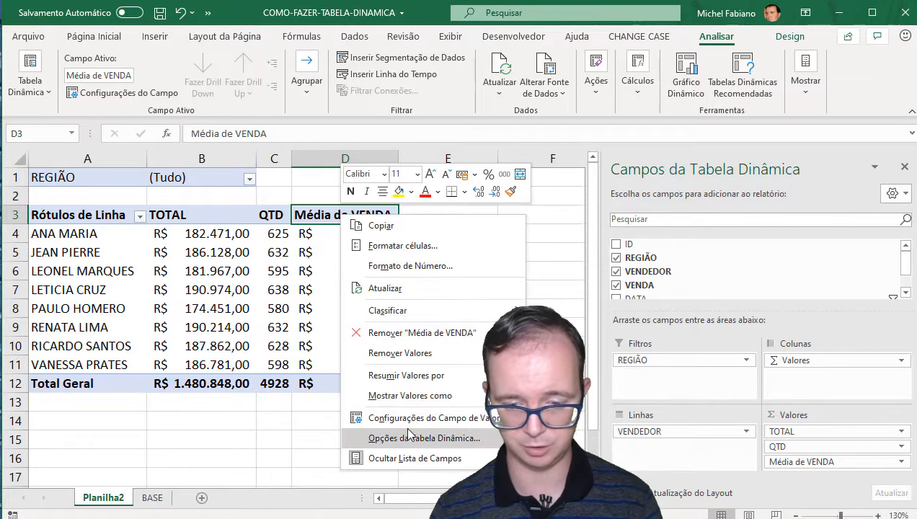
left_click(408, 418)
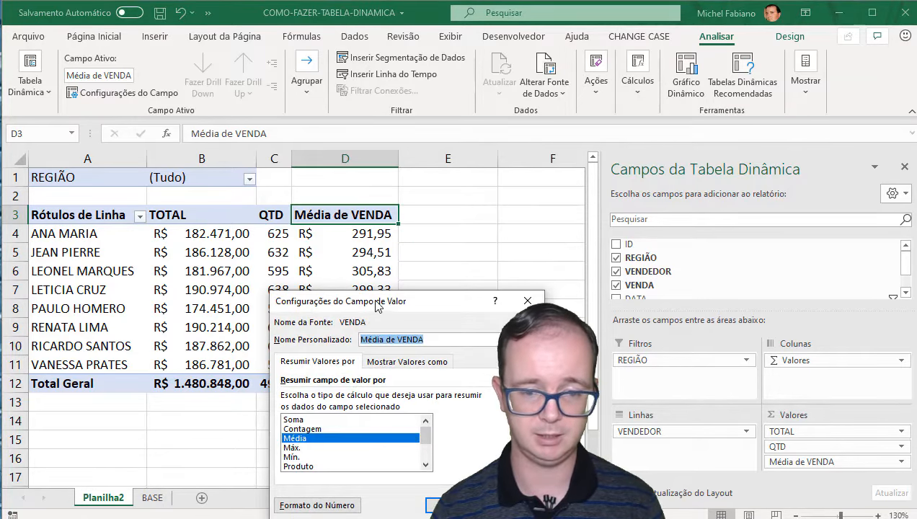
left_click_drag(377, 301, 198, 74)
left_click(267, 112)
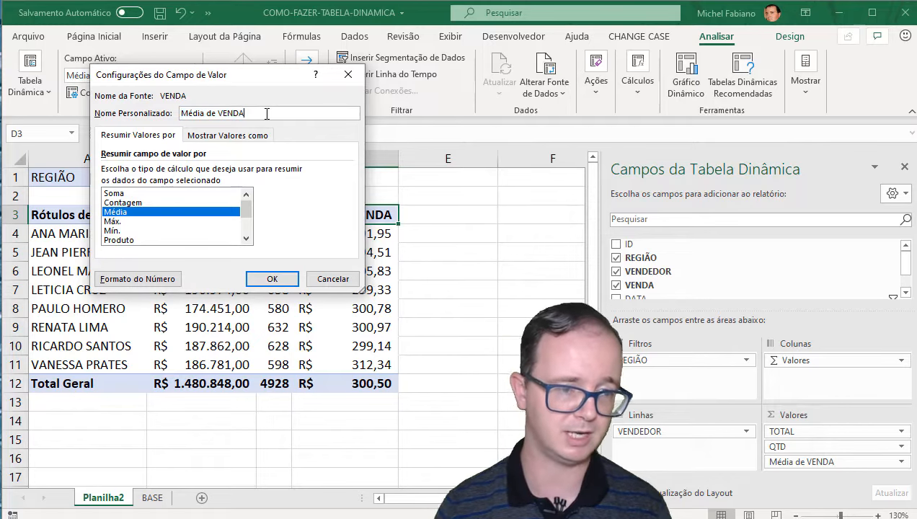
left_click_drag(247, 112, 161, 101)
type("m")
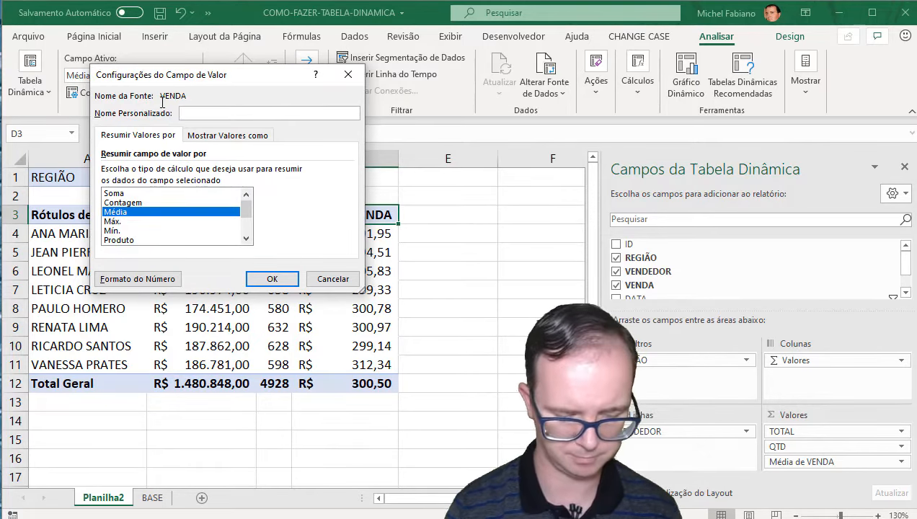
left_click(272, 279)
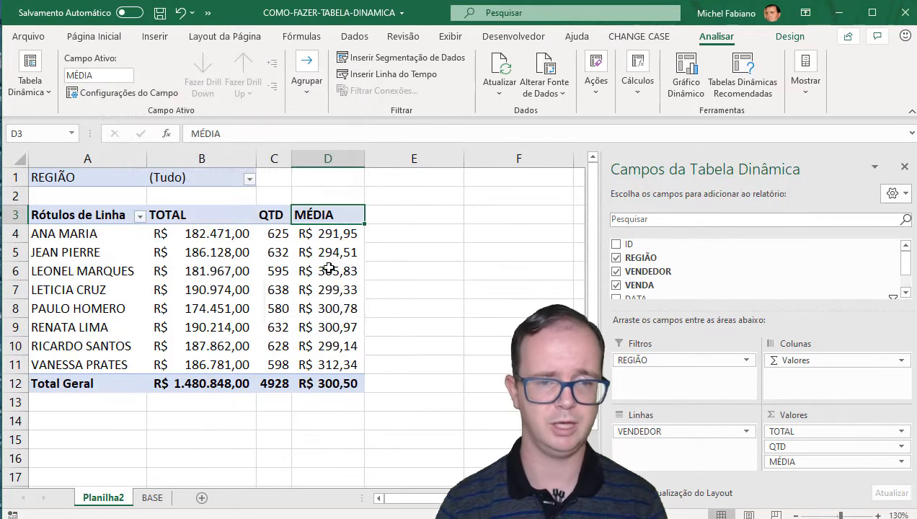
left_click(348, 235)
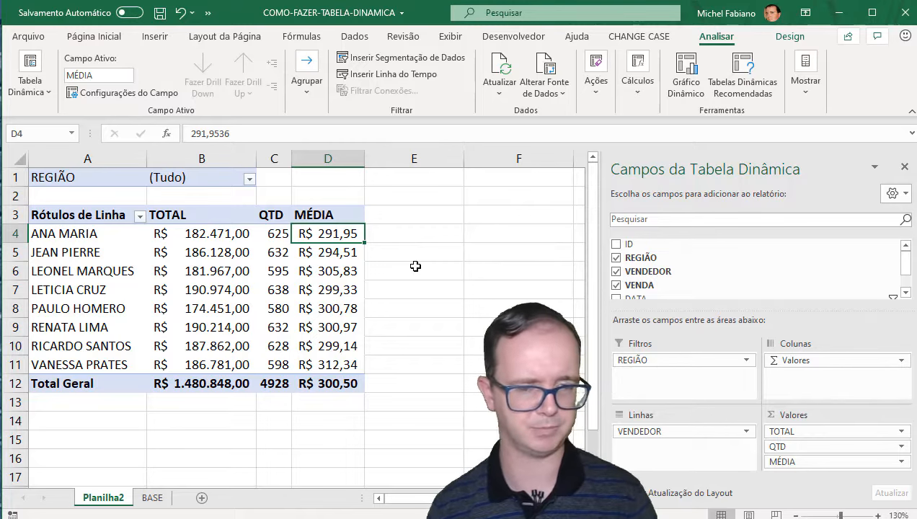
Filter the pivot table by the region LESTE and switch the filter to OESTE.
left_click(249, 179)
left_click(116, 225)
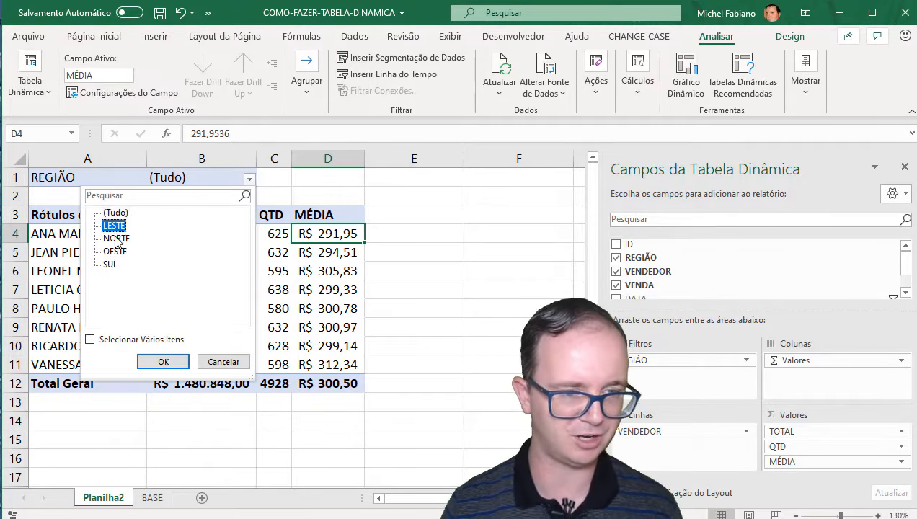
left_click(156, 361)
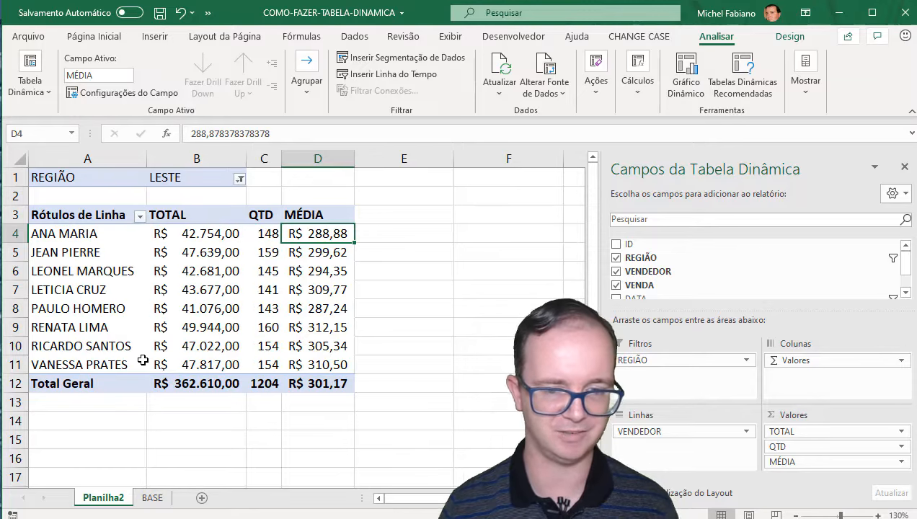
left_click(239, 179)
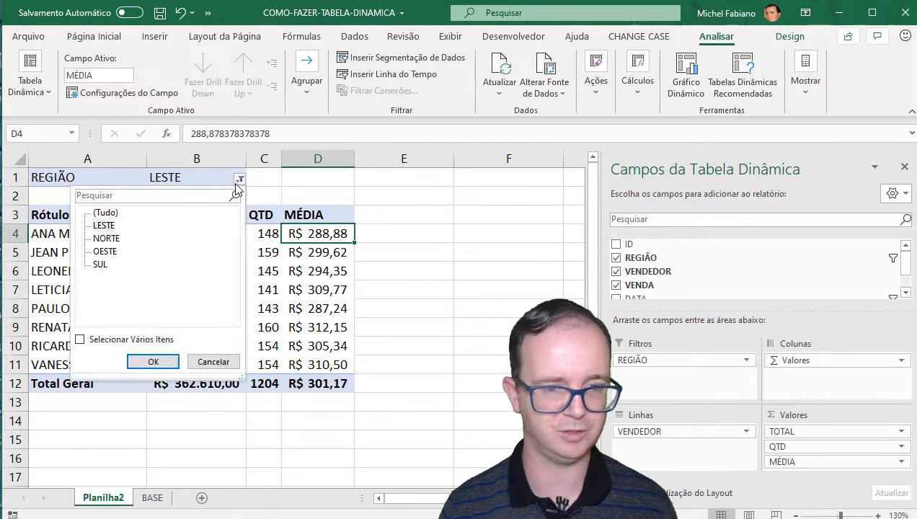
left_click(105, 251)
left_click(153, 361)
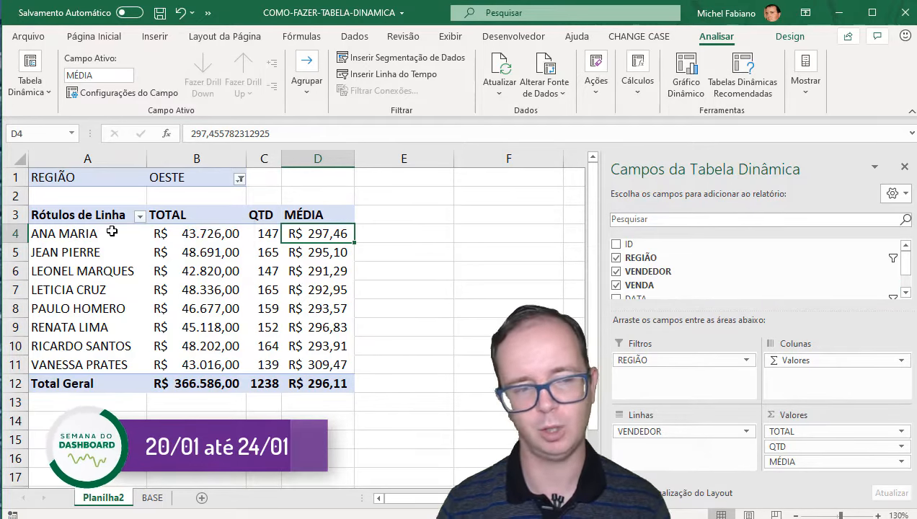
Add VENDA to the values again between TOTAL and QTD, showing it as % do Total Geral.
mouse_move(169, 316)
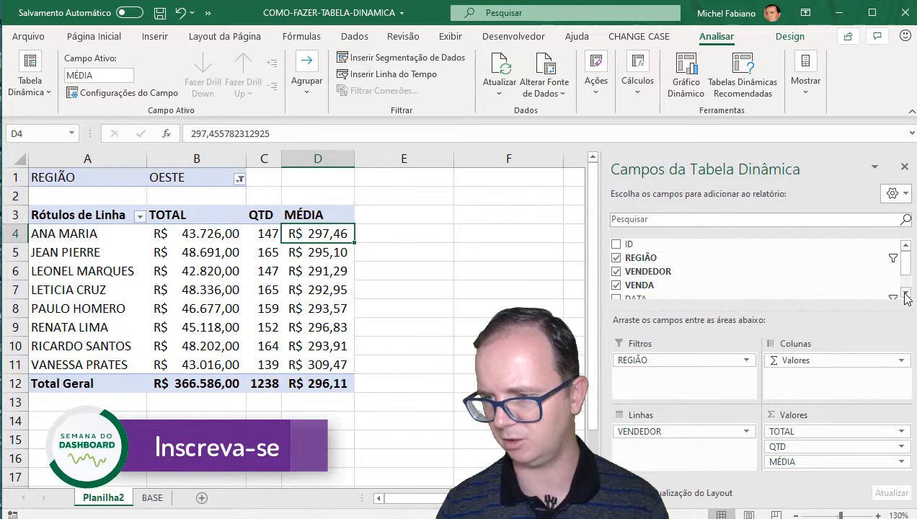
left_click_drag(688, 287, 817, 445)
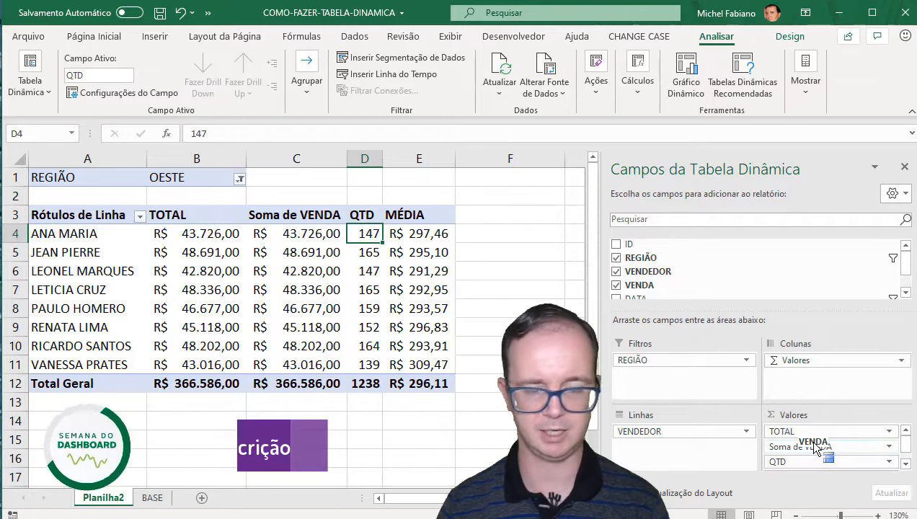
right_click(289, 216)
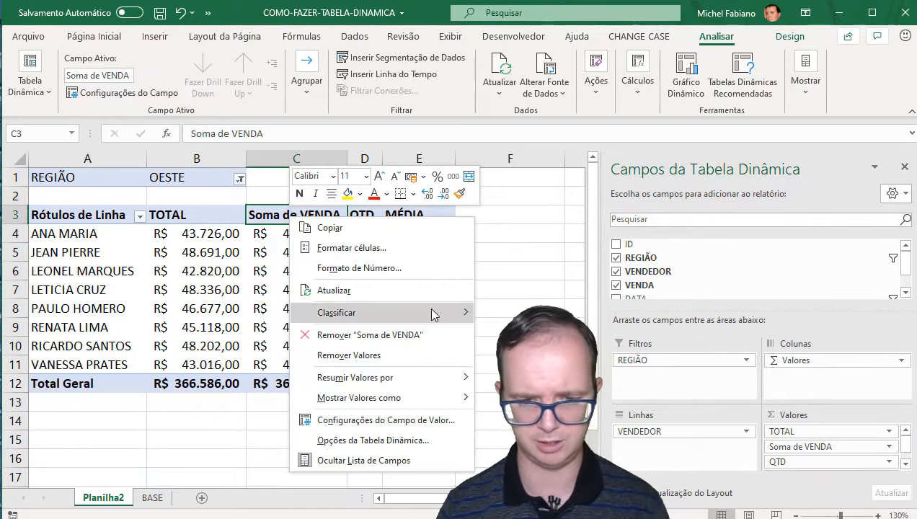
mouse_move(453, 380)
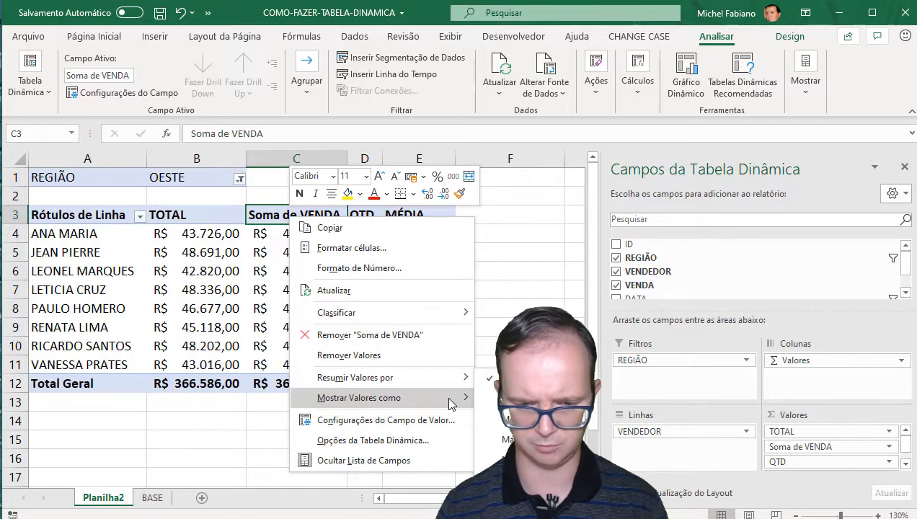
mouse_move(452, 402)
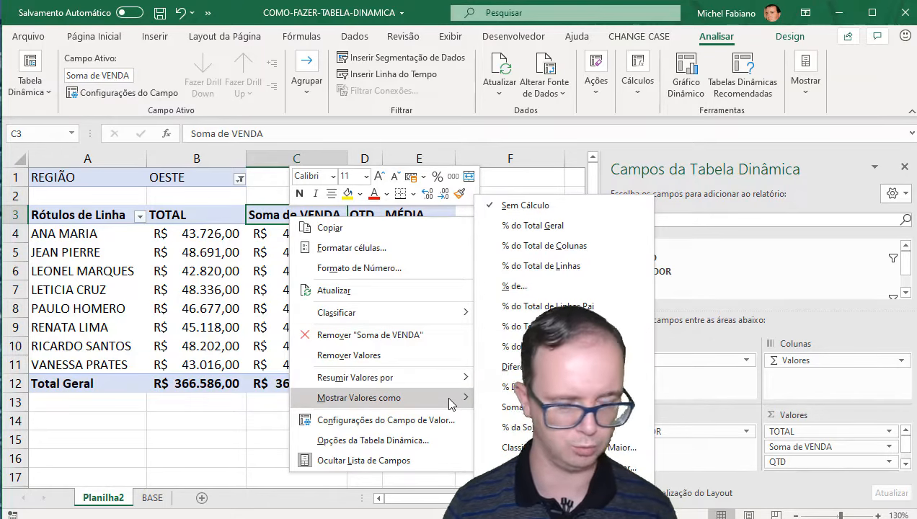
left_click(557, 225)
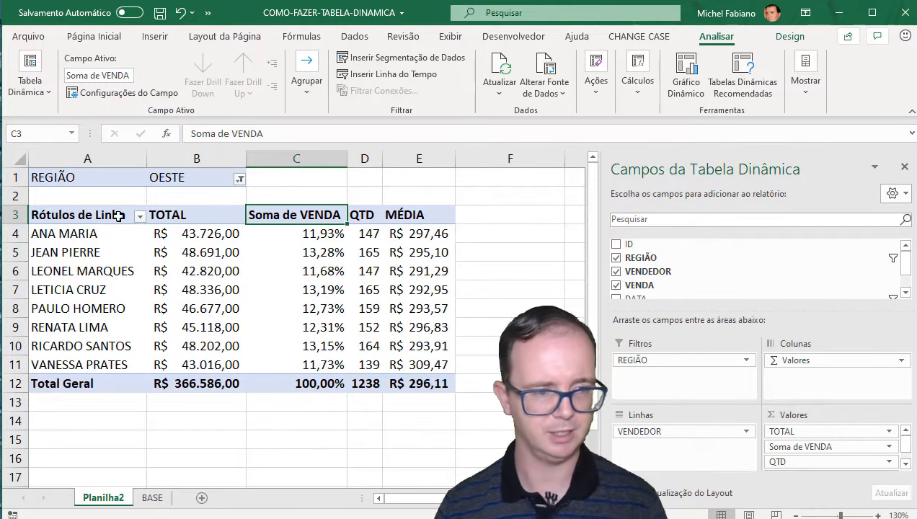
left_click(300, 239)
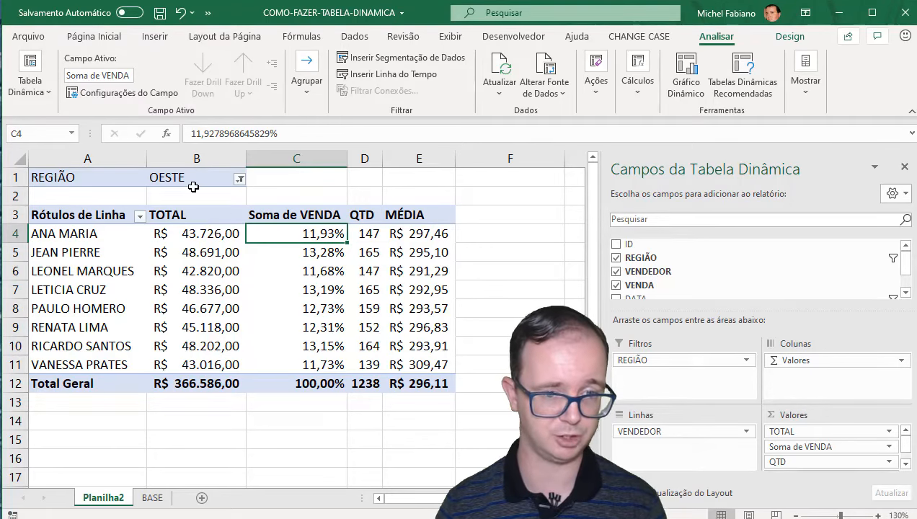
Set the REGIÃO filter to (Tudo) and switch it to LESTE to compare the percentages.
left_click(240, 179)
left_click(106, 213)
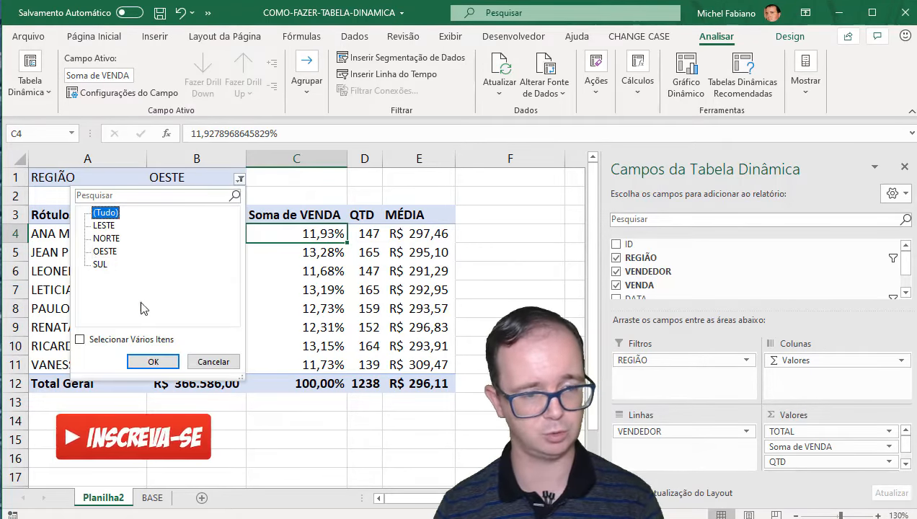
left_click(154, 362)
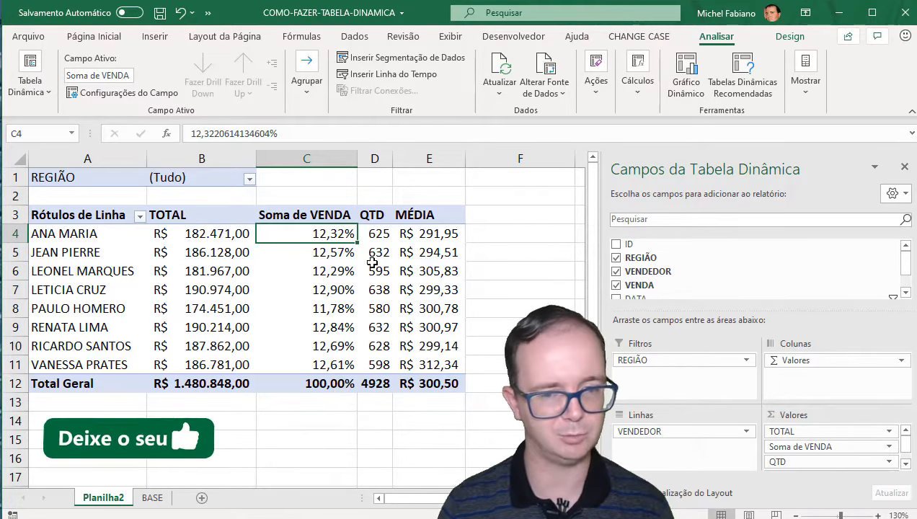
left_click(250, 179)
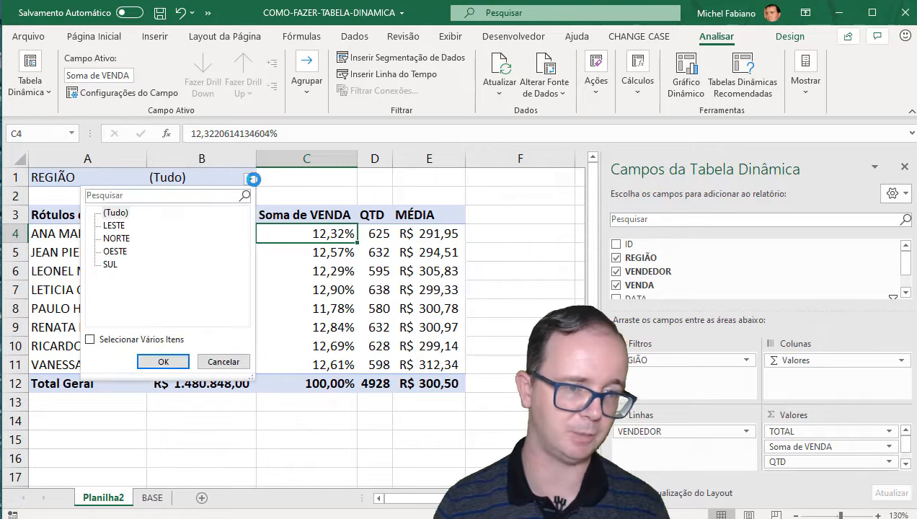
left_click(114, 226)
left_click(163, 361)
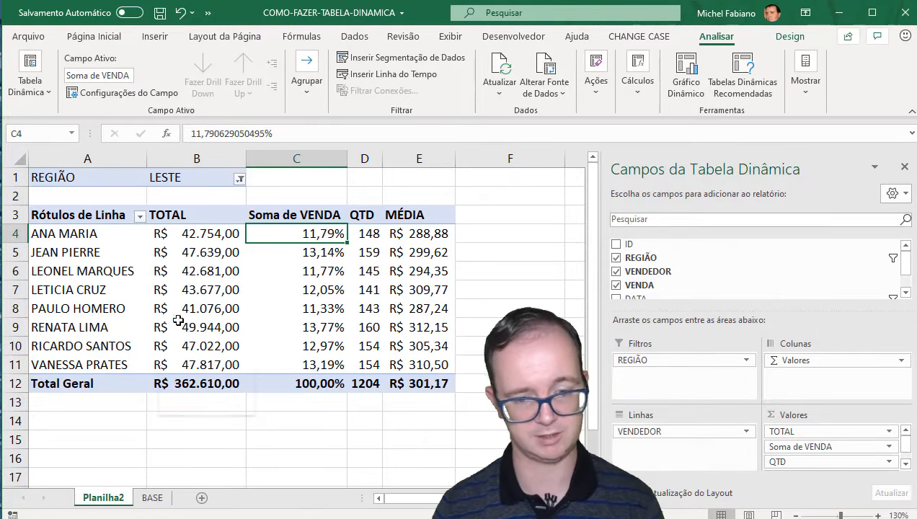
Filter the pivot table to show only the NORTE region.
left_click(240, 179)
left_click(108, 238)
left_click(153, 361)
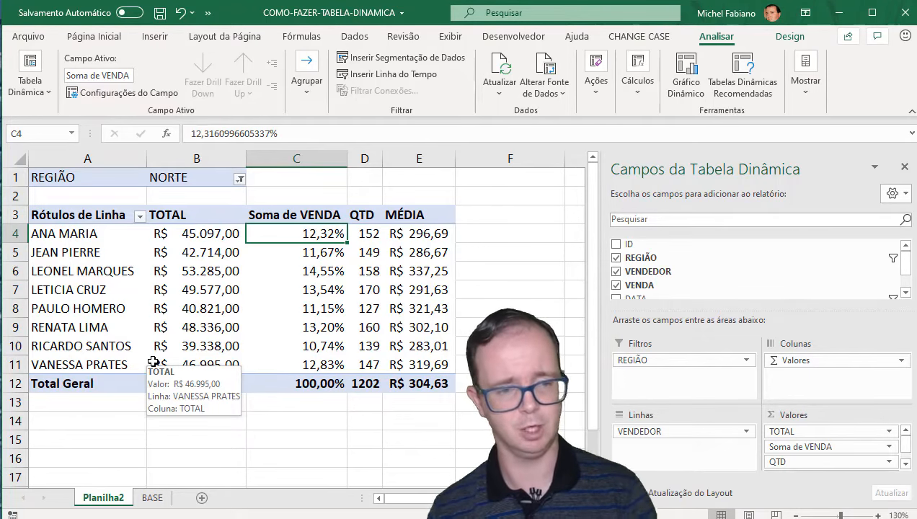
left_click(191, 328)
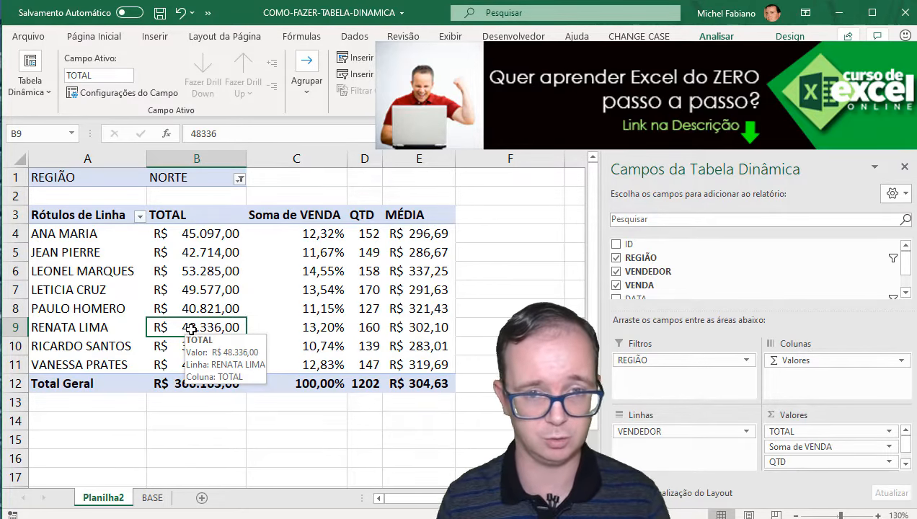
Rename the Soma de VENDA percentage field in column C as % do TOTAL.
left_click(334, 215)
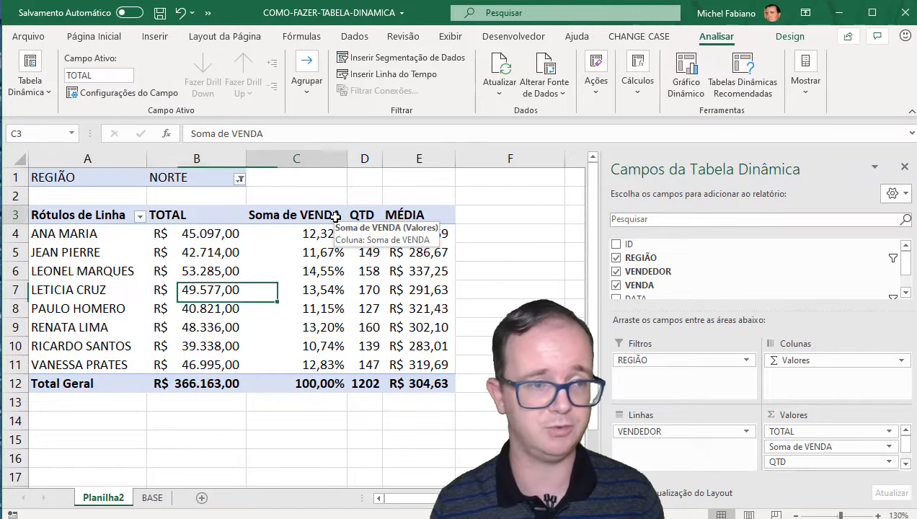
left_click(106, 76)
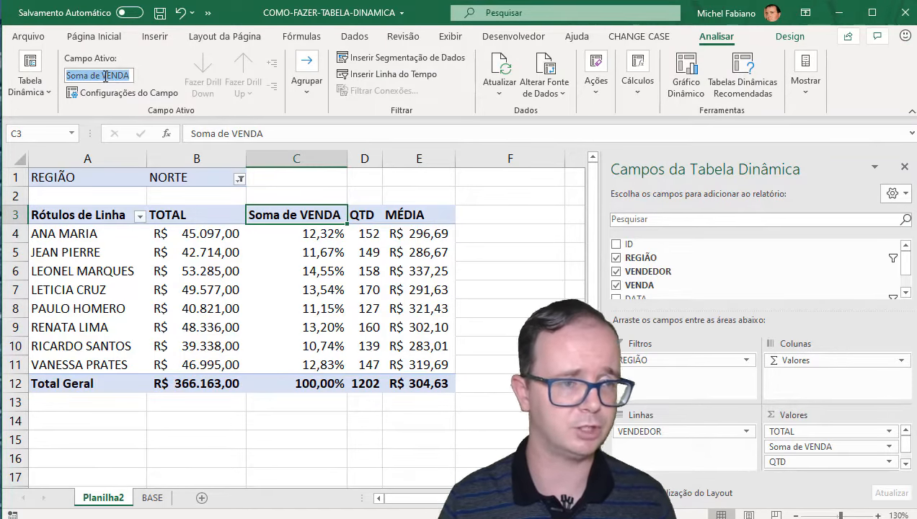
type("%")
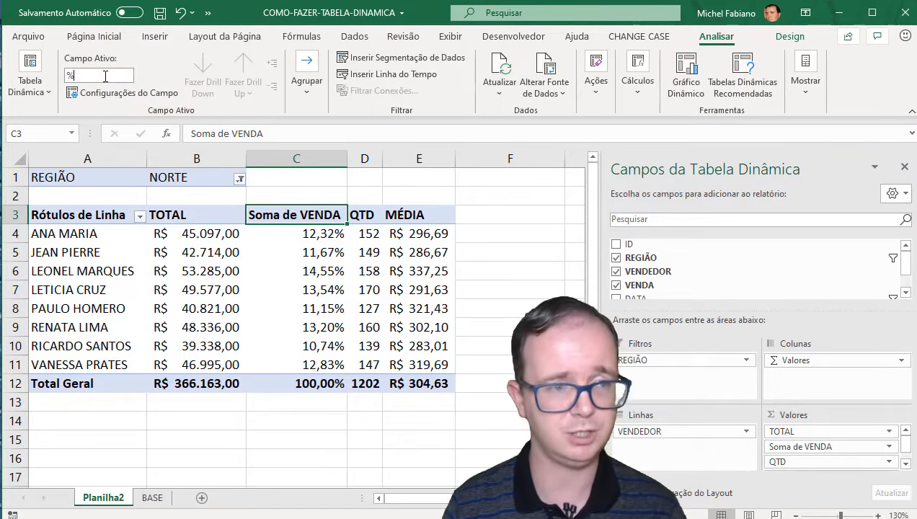
type(" DO")
key("BackSpace")
key("BackSpace")
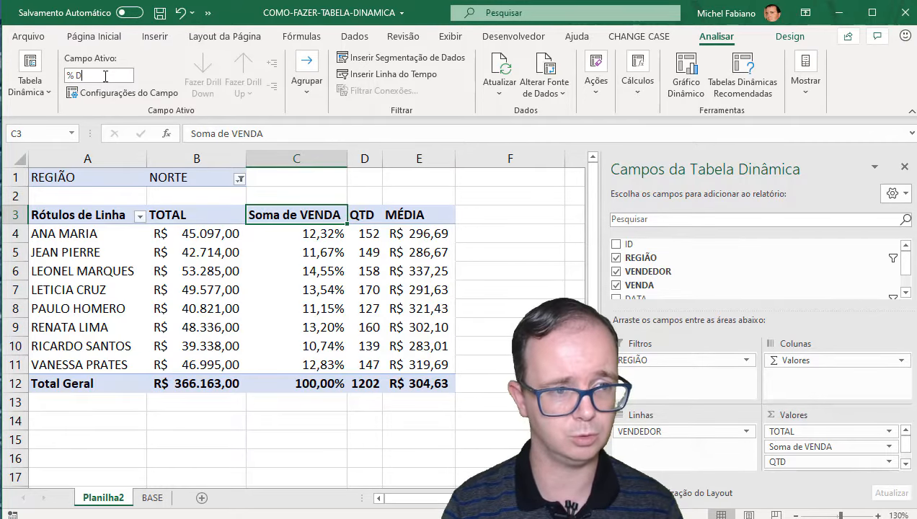
type("o T")
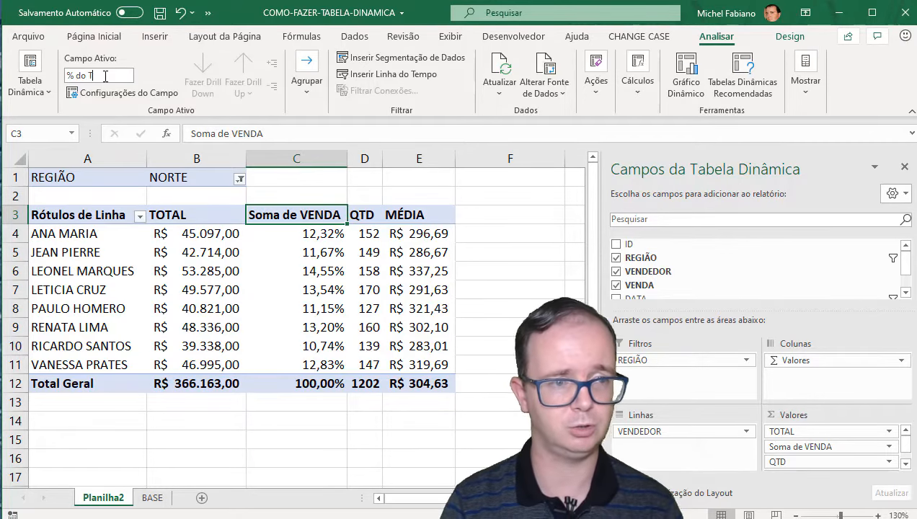
type("OTAL")
key("Return")
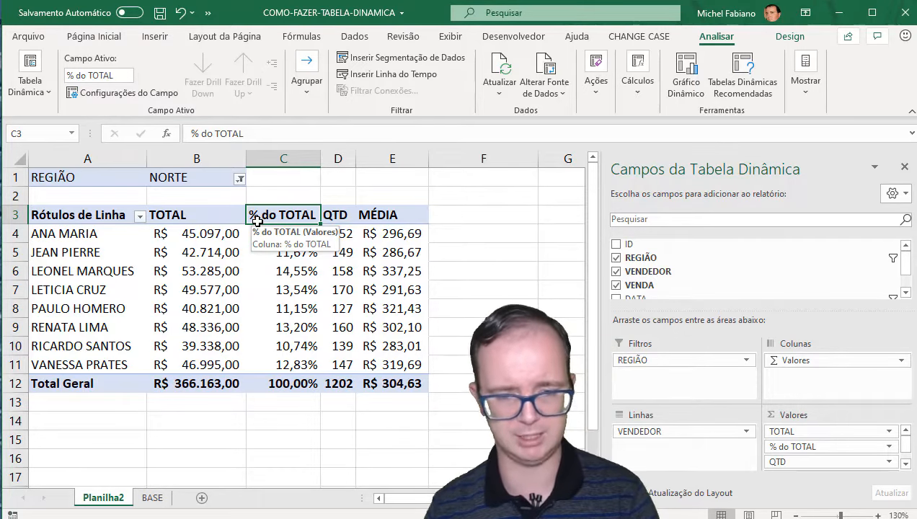
Insert a REGIÃO slicer for the pivot table and place it beside the table, over columns F to H.
left_click(904, 167)
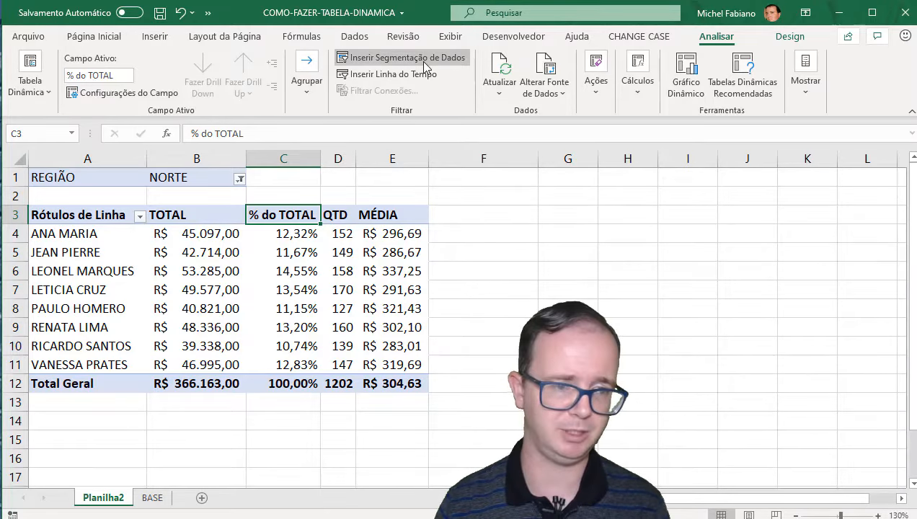
left_click(424, 62)
left_click(350, 127)
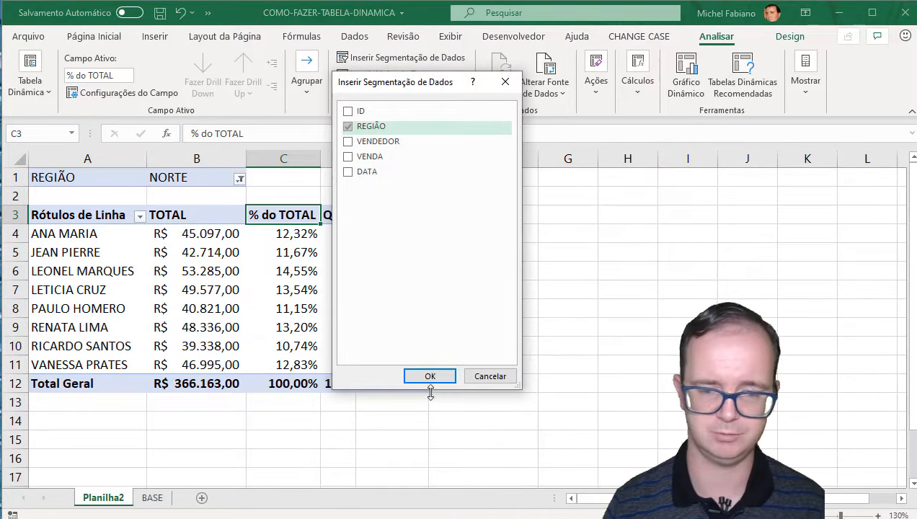
left_click(433, 377)
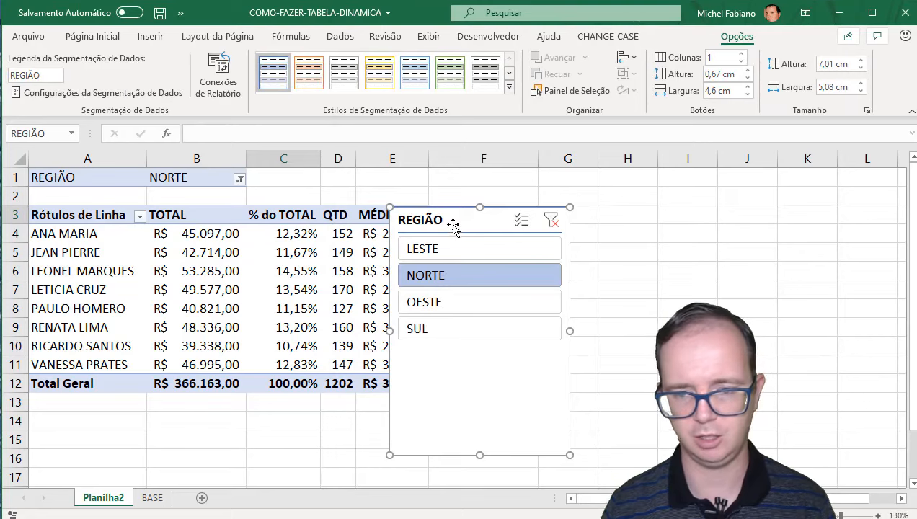
left_click_drag(454, 228, 524, 222)
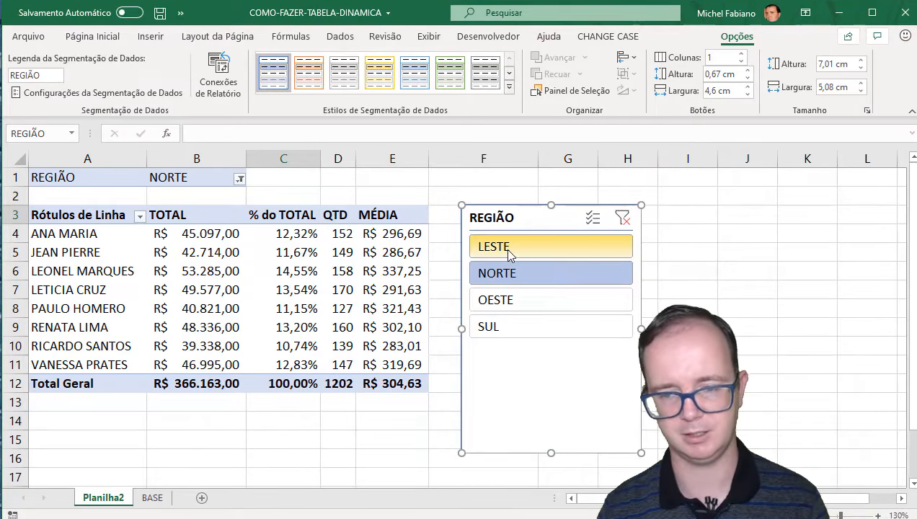
Use the REGIÃO slicer to switch the pivot table among LESTE, NORTE, OESTE and SUL, ending on LESTE.
left_click(508, 249)
left_click(501, 278)
left_click(493, 306)
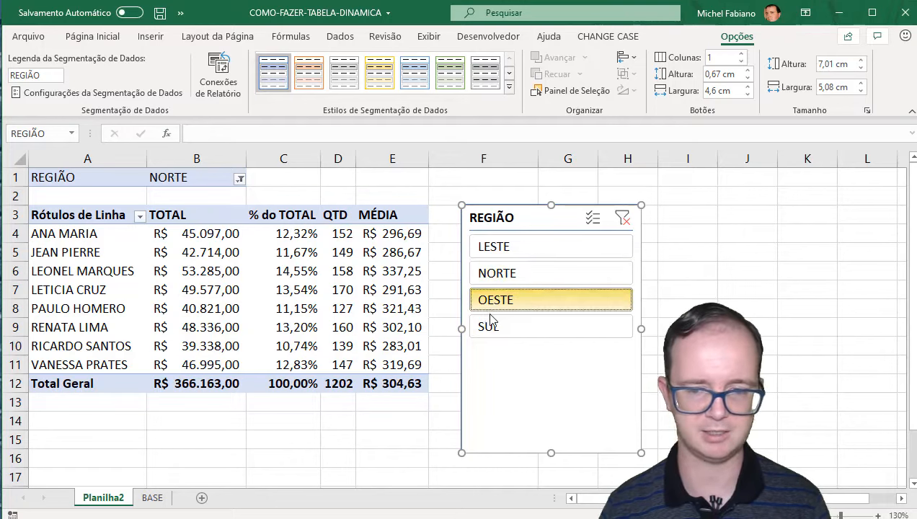
left_click(487, 330)
left_click(499, 302)
left_click(497, 276)
left_click(497, 248)
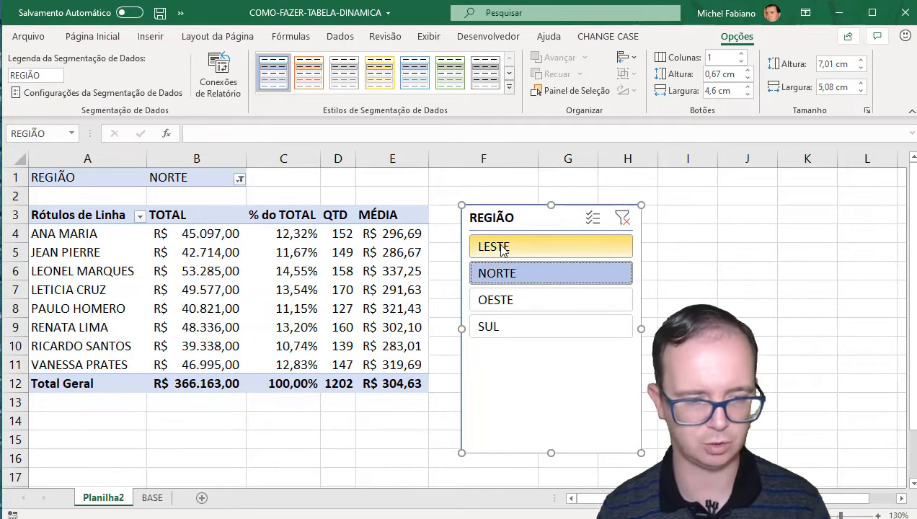
left_click(505, 280)
left_click(505, 301)
left_click(501, 330)
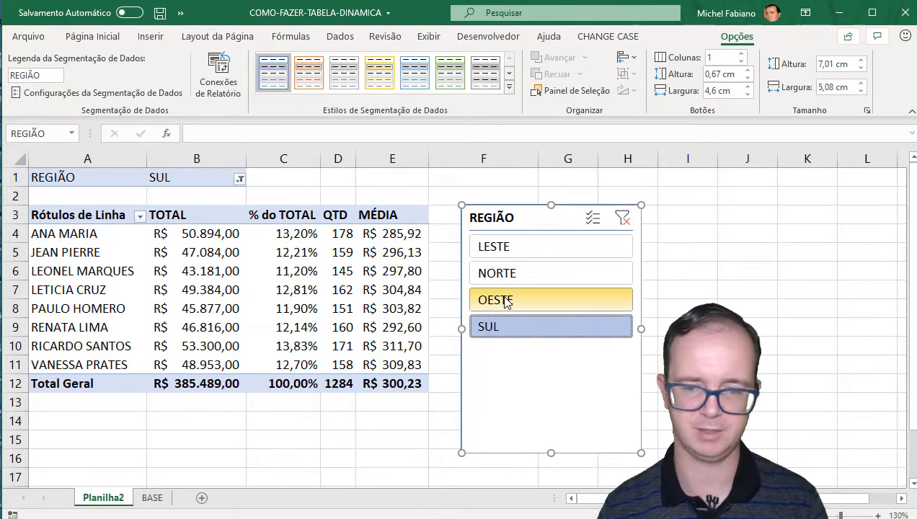
left_click(499, 302)
left_click(496, 274)
left_click(504, 248)
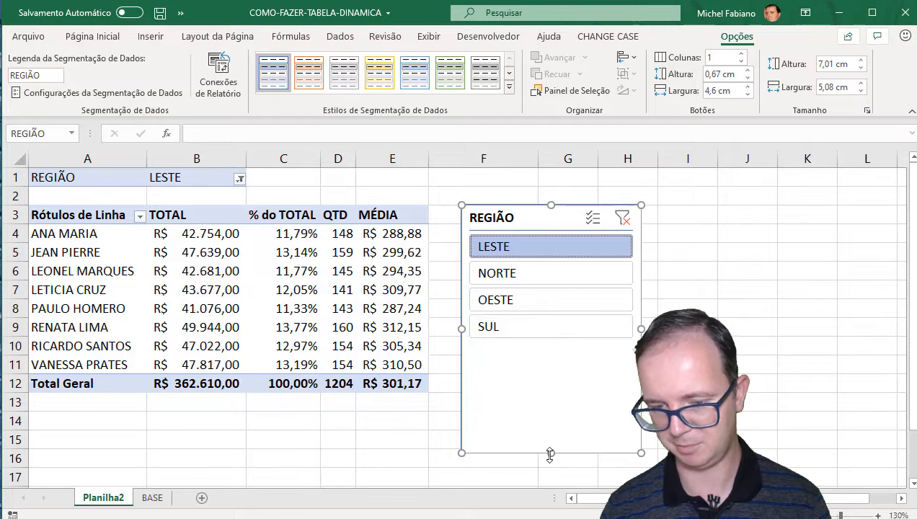
Arrange the REGIÃO slicer's buttons in 4 columns and resize it to about 7,58 cm wide by 1,76 cm high.
left_click_drag(551, 453, 552, 350)
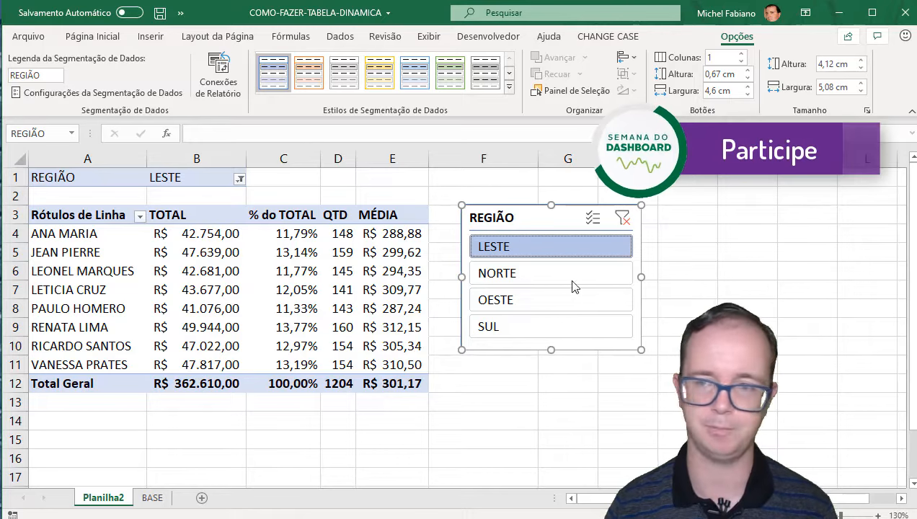
left_click(742, 53)
left_click(741, 53)
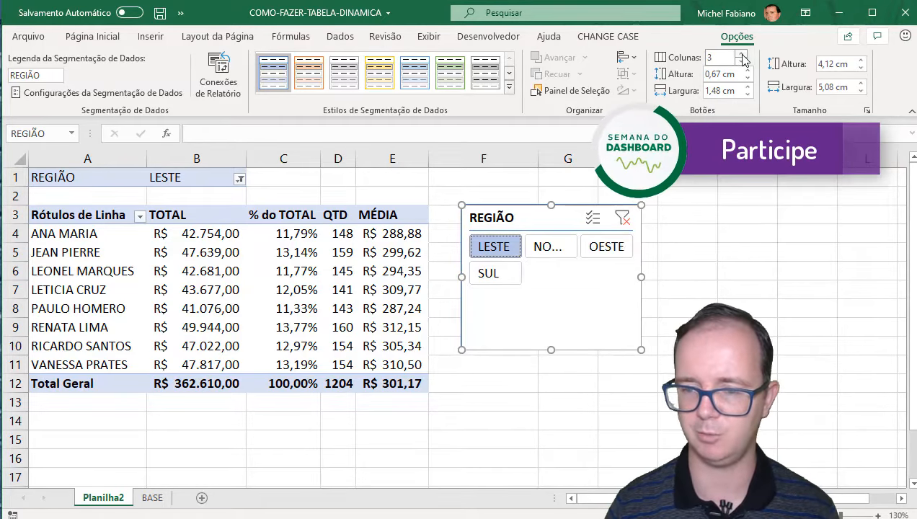
left_click(741, 53)
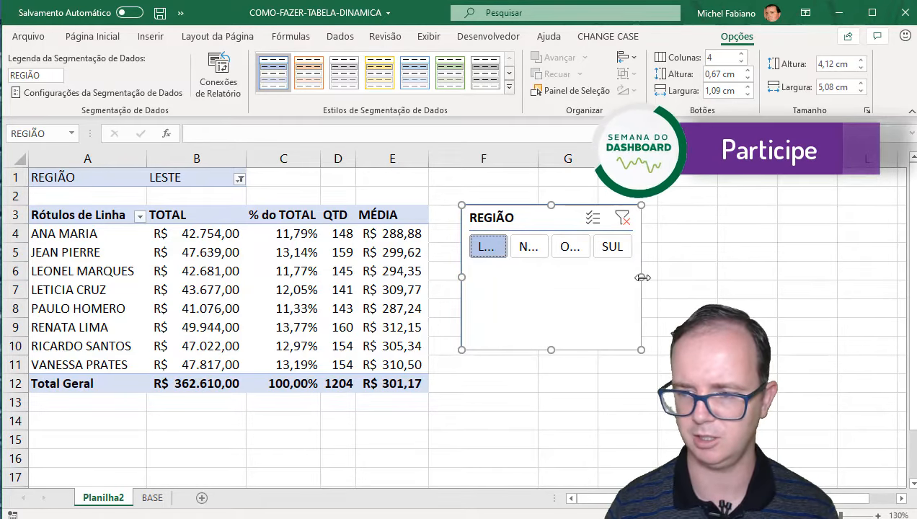
left_click_drag(642, 278, 729, 279)
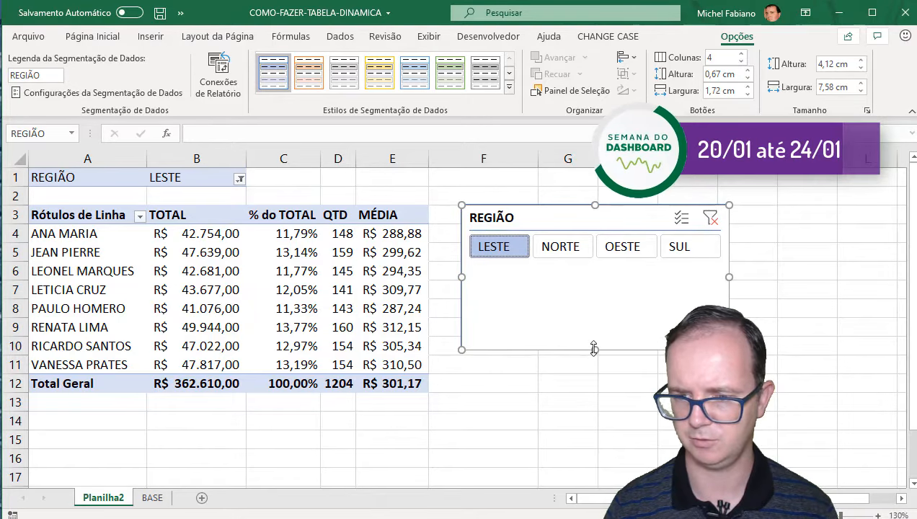
left_click_drag(594, 349, 590, 267)
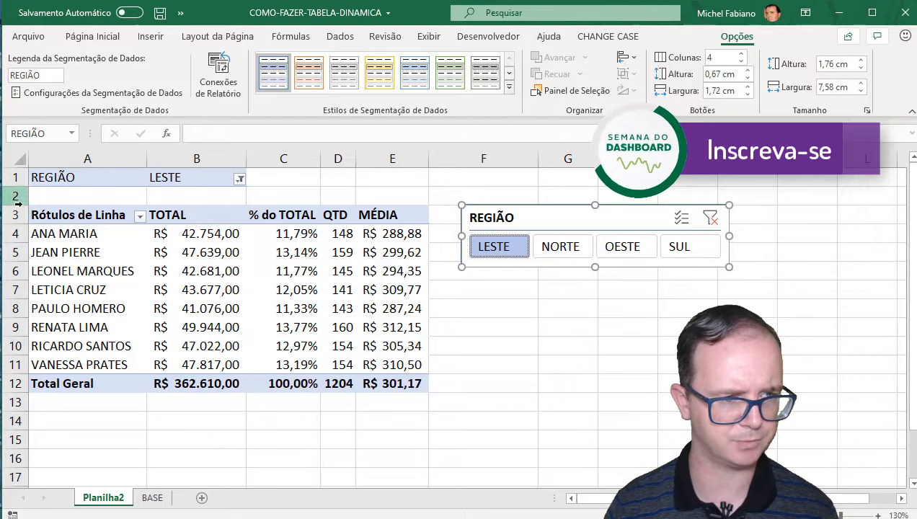
Make row 2 about three times taller and remove REGIÃO from the pivot table's Filtros area.
left_click_drag(15, 206, 16, 245)
left_click(58, 178)
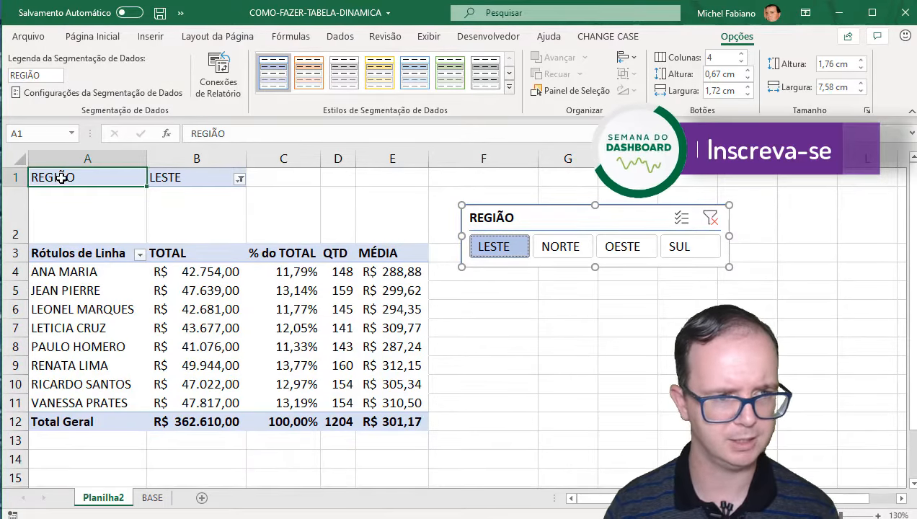
left_click(124, 253)
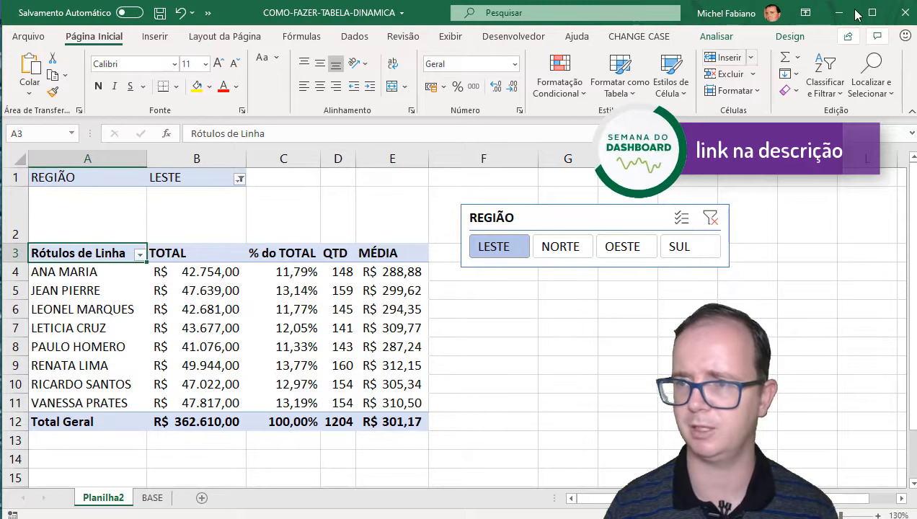
left_click(717, 37)
left_click(812, 94)
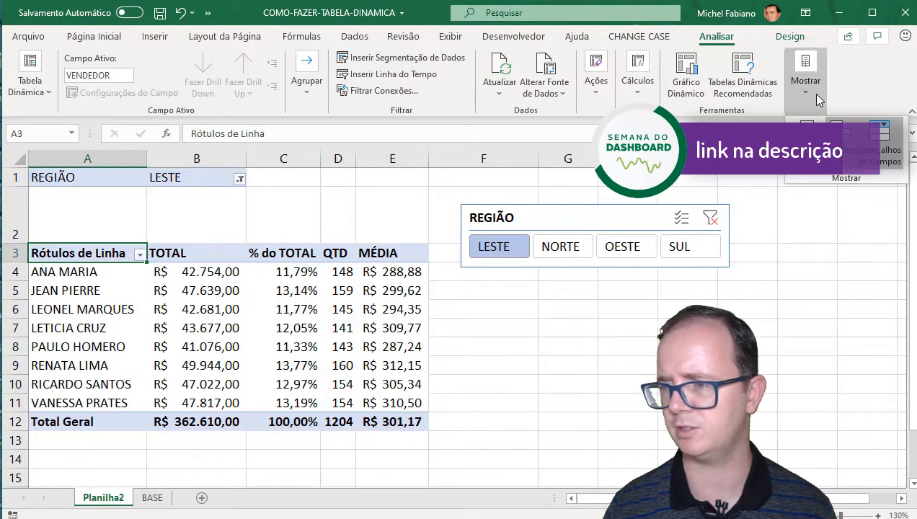
left_click(813, 158)
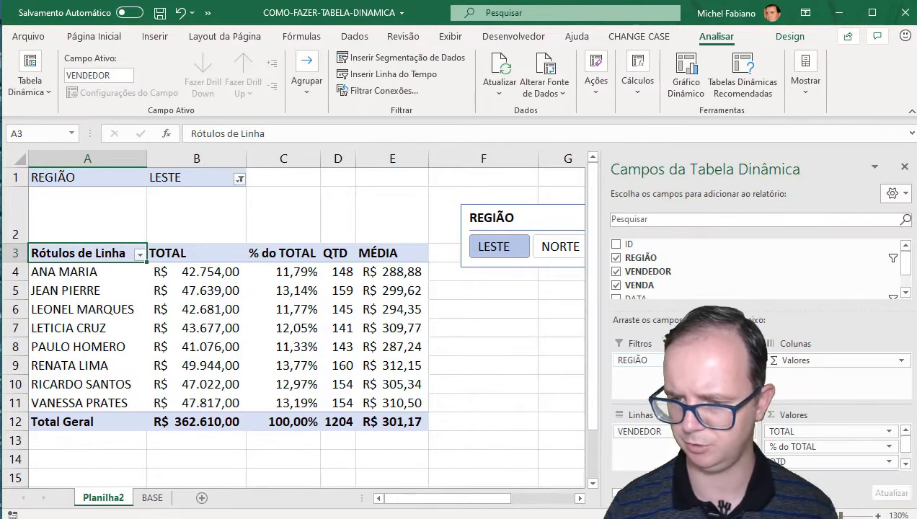
left_click_drag(696, 361, 744, 249)
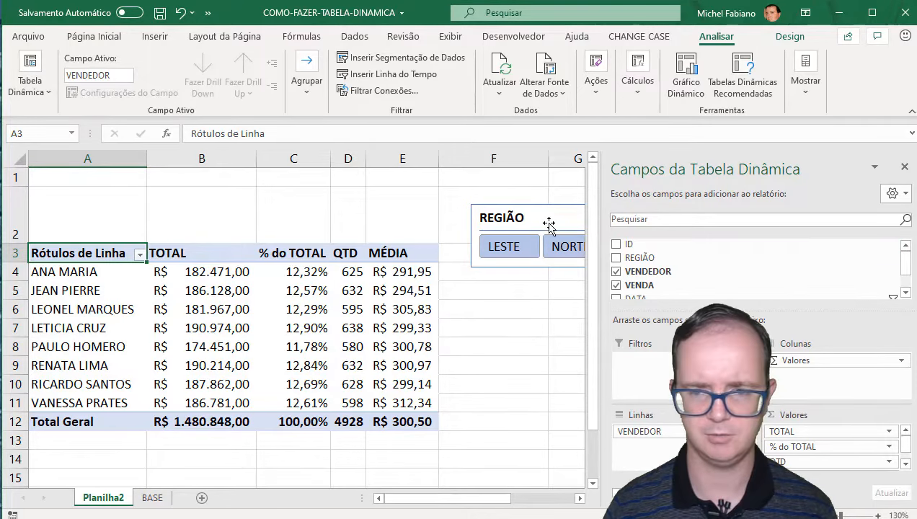
Move the REGIÃO slicer into the space above the pivot table, over columns B to E, and deselect it.
left_click_drag(548, 222, 246, 185)
left_click(675, 249)
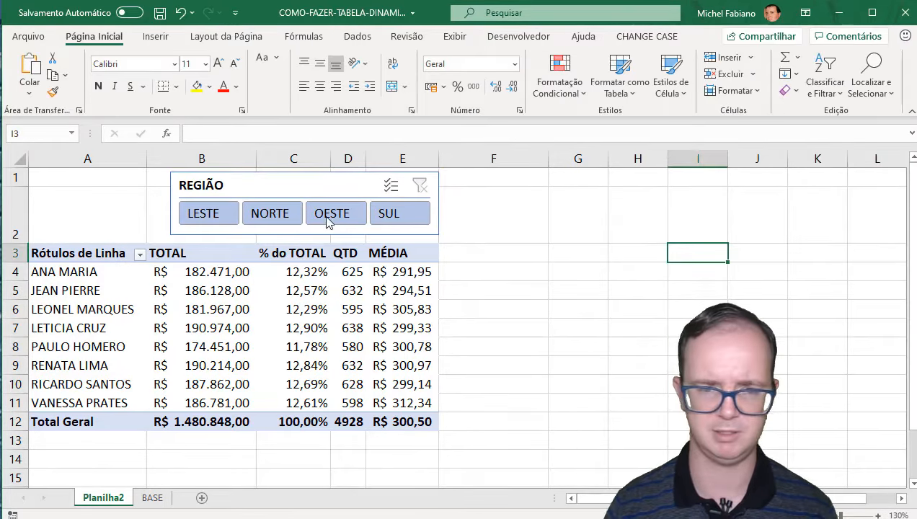
Filter the pivot table by NORTE, LESTE, NORTE again, OESTE and finally SUL with the repositioned slicer.
left_click(274, 219)
left_click(196, 212)
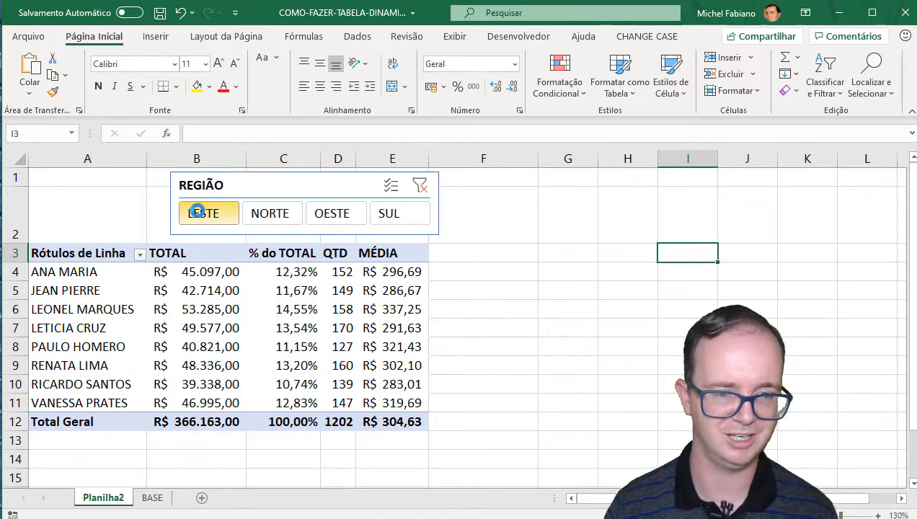
left_click(263, 215)
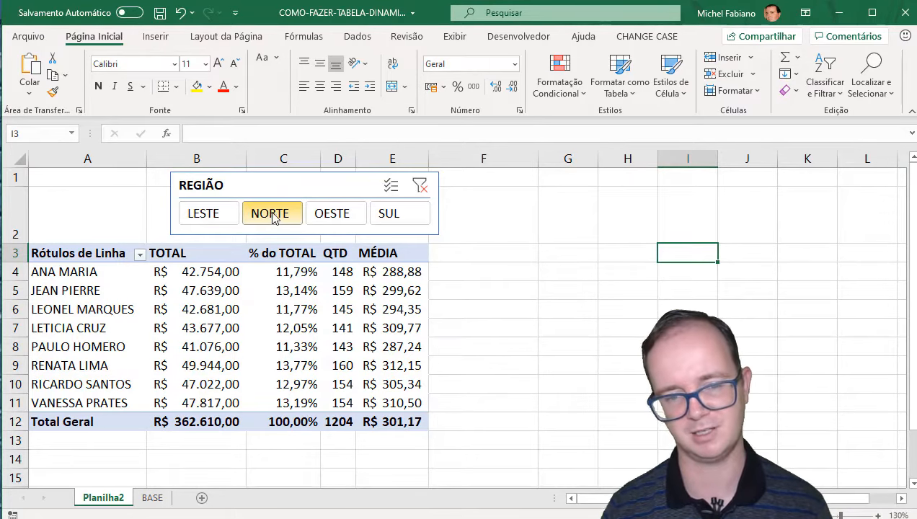
left_click(324, 218)
left_click(383, 215)
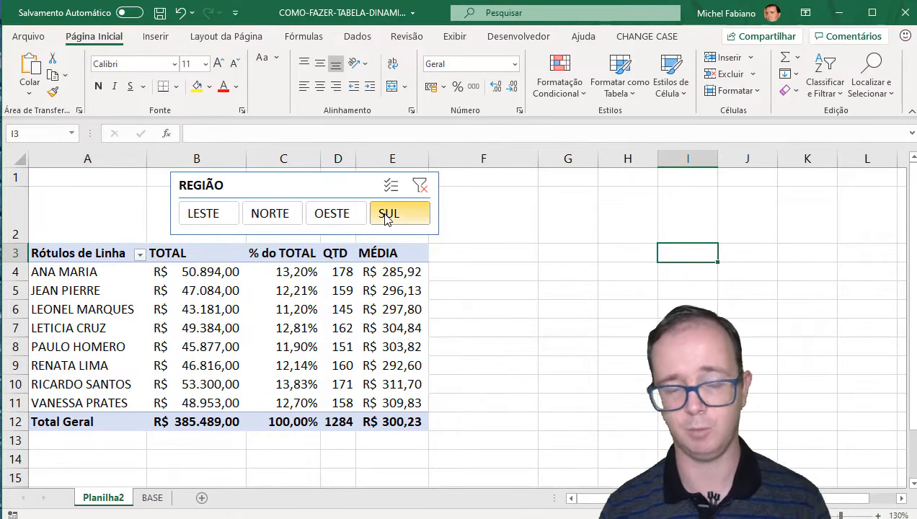